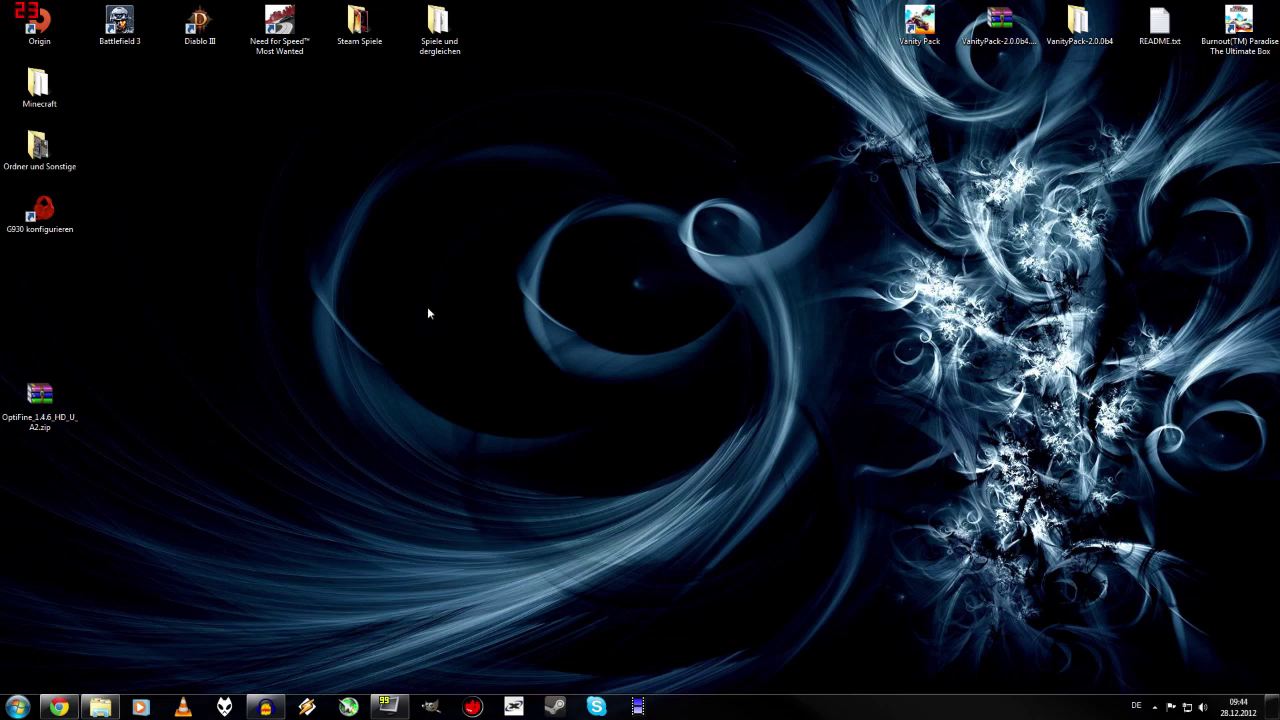
# - Switch to the browser and review the Zombe's Modpack forum thread, covering its mod lists and download links
pyautogui.click(59, 707)
pyautogui.click(66, 8)
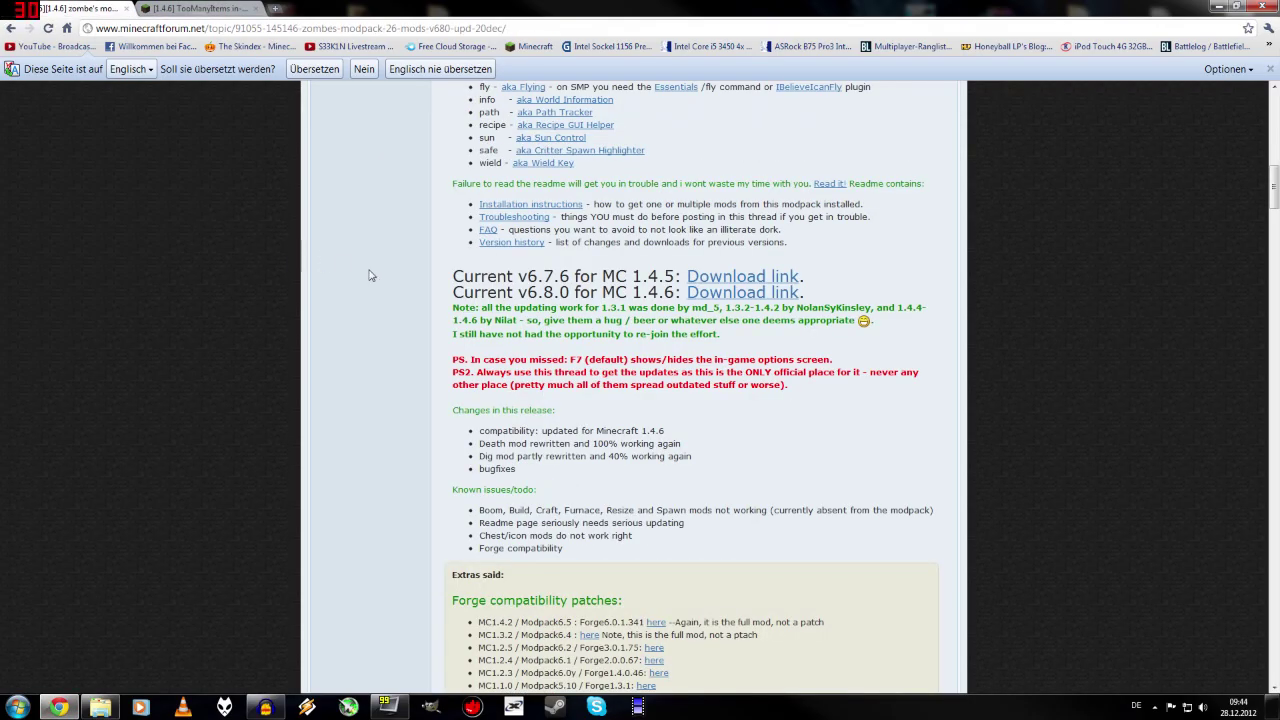
pyautogui.scroll(8, 341, 267)
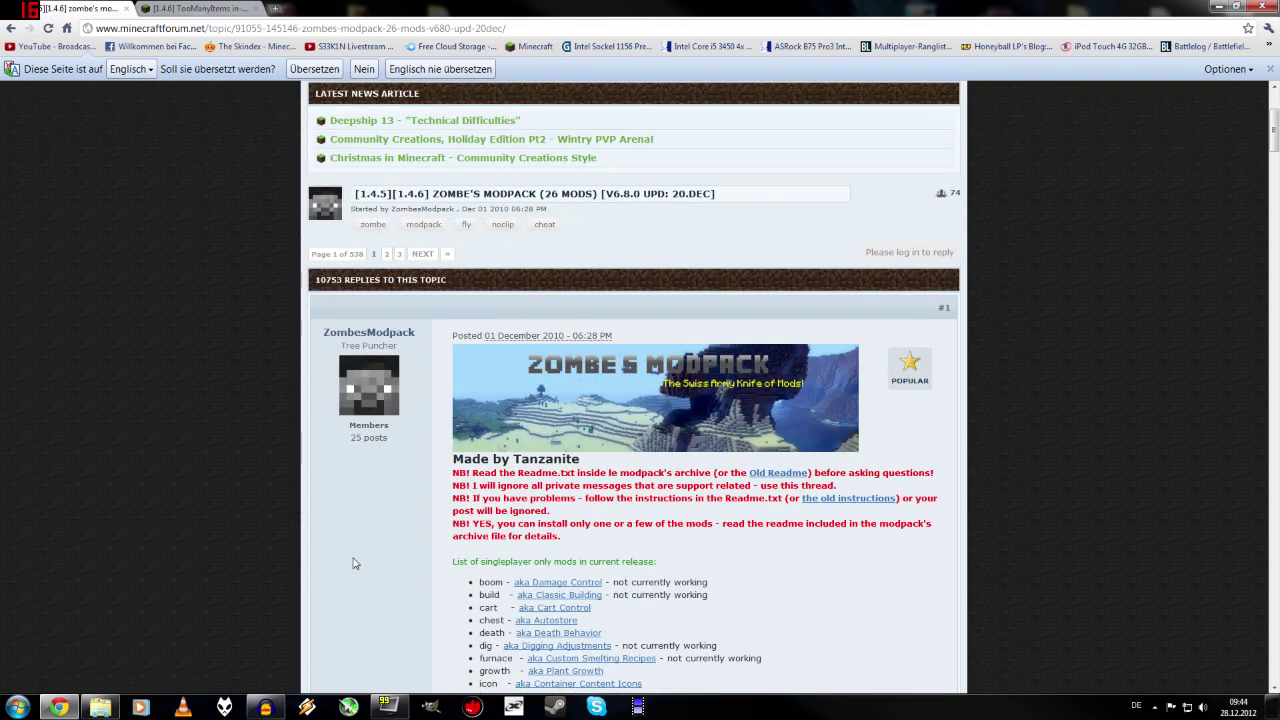
pyautogui.scroll(-3, 354, 560)
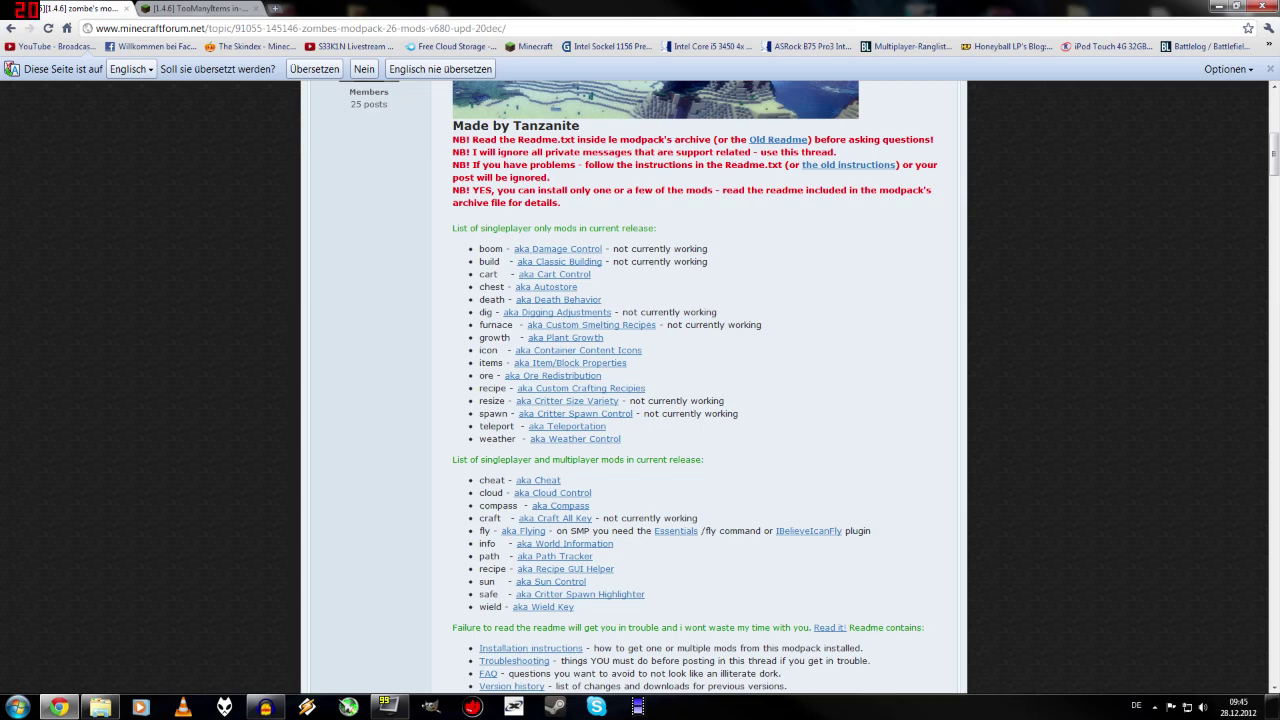
pyautogui.scroll(-4, 428, 500)
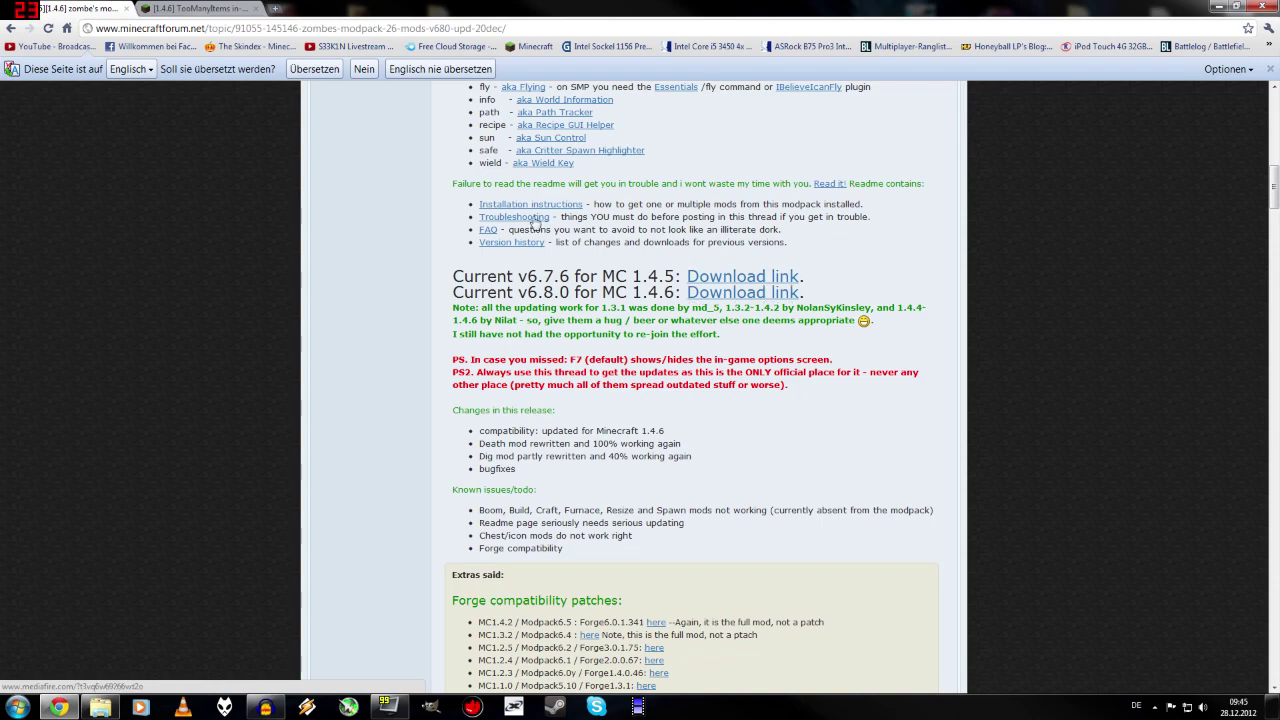
# - Review the TooManyItems forum thread, covering its downloads and installation notes, and minimize the browser
pyautogui.click(195, 8)
pyautogui.scroll(5, 249, 189)
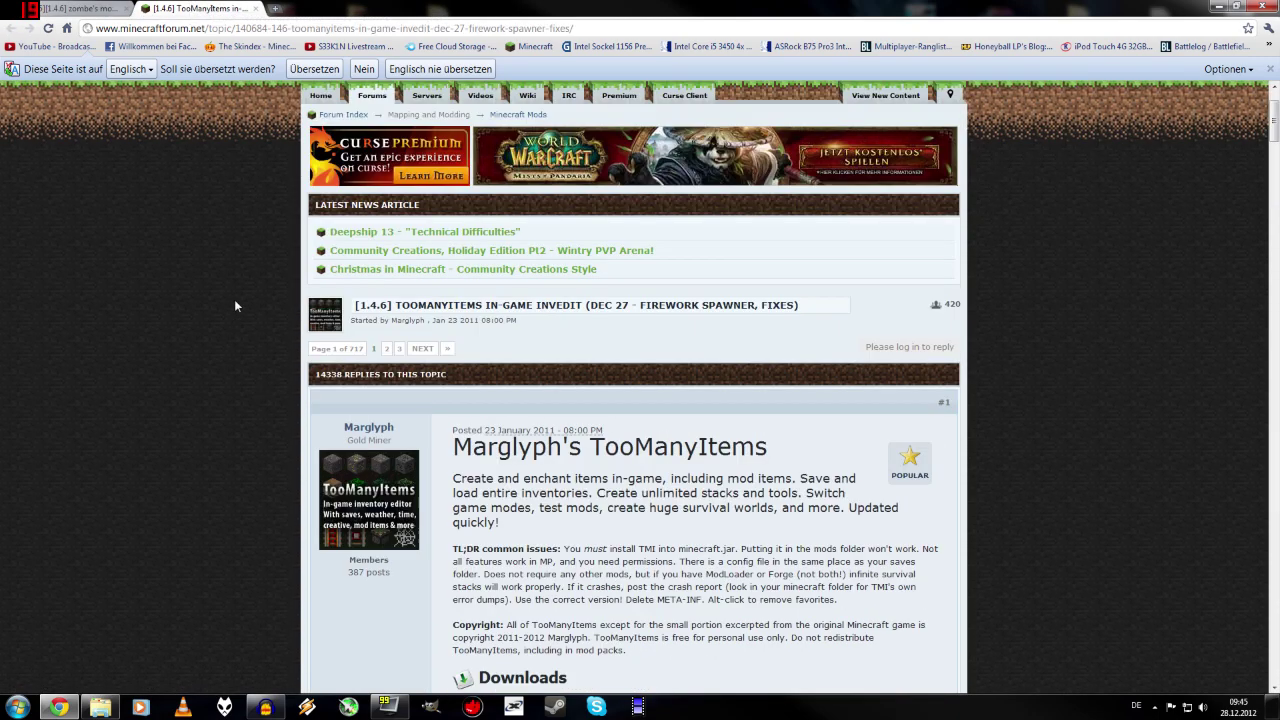
pyautogui.scroll(-5, 236, 320)
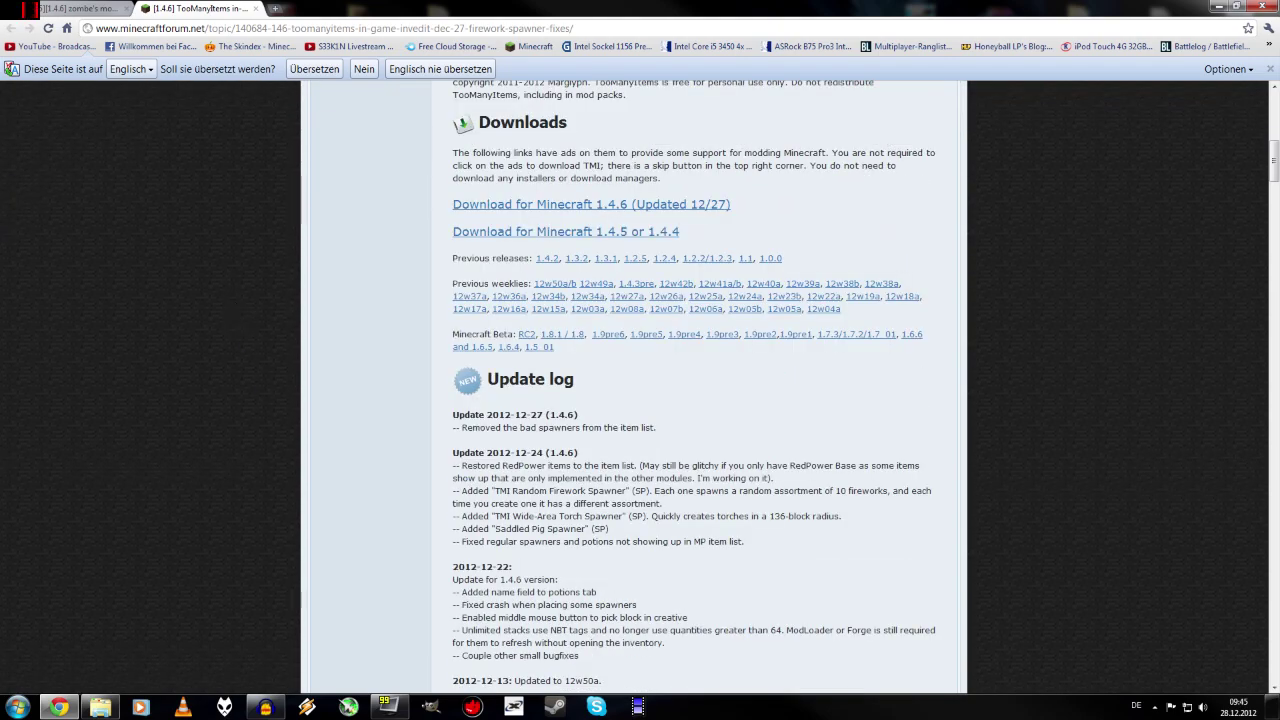
pyautogui.scroll(-10, 494, 529)
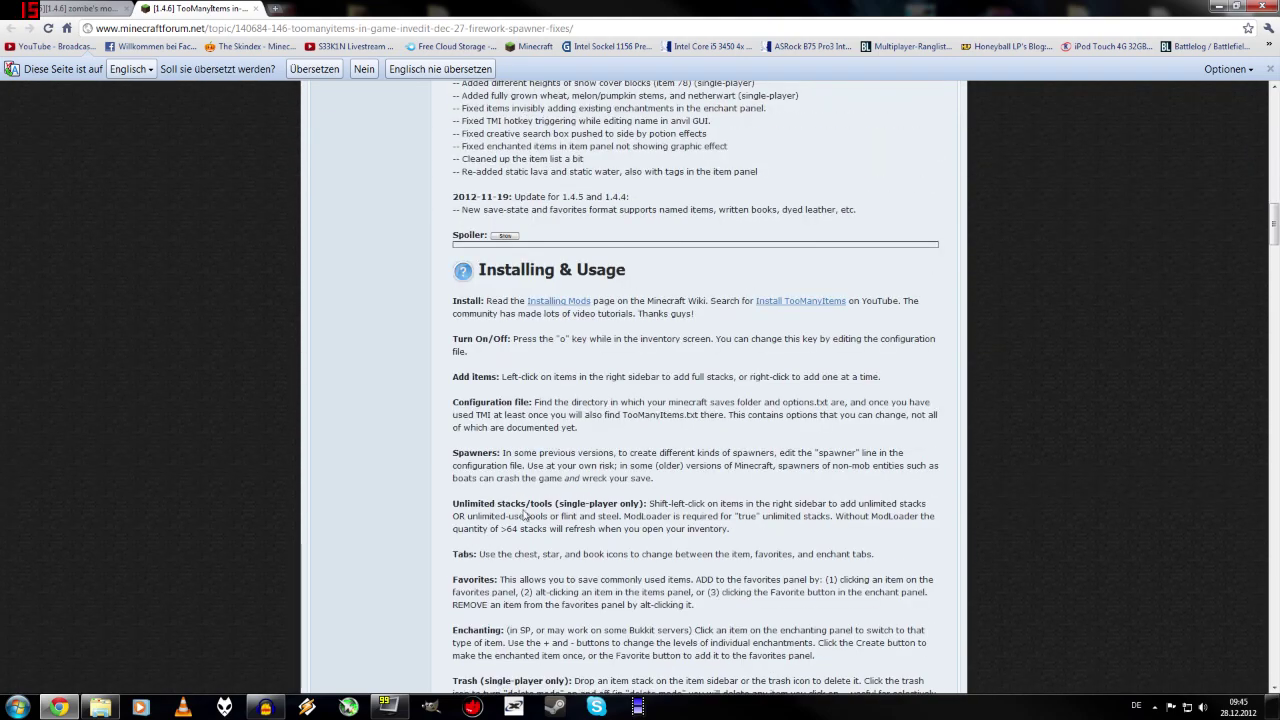
pyautogui.scroll(12, 494, 529)
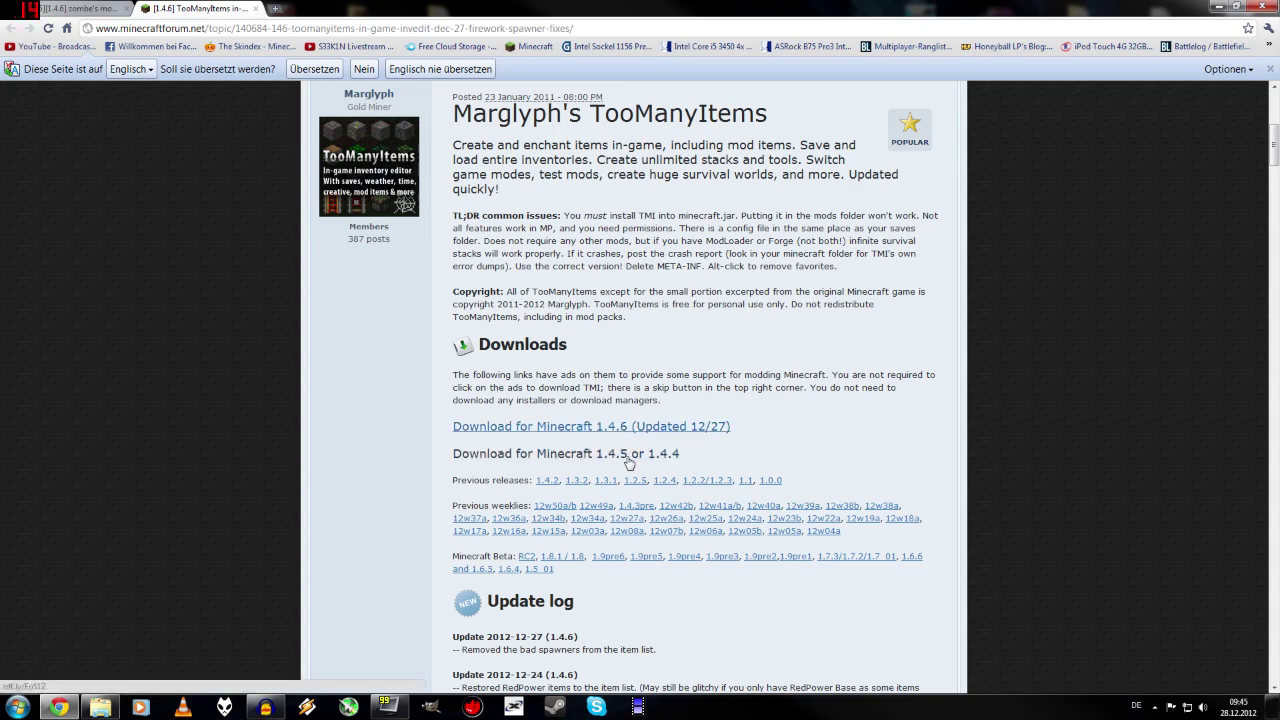
pyautogui.scroll(3, 340, 260)
pyautogui.click(1218, 6)
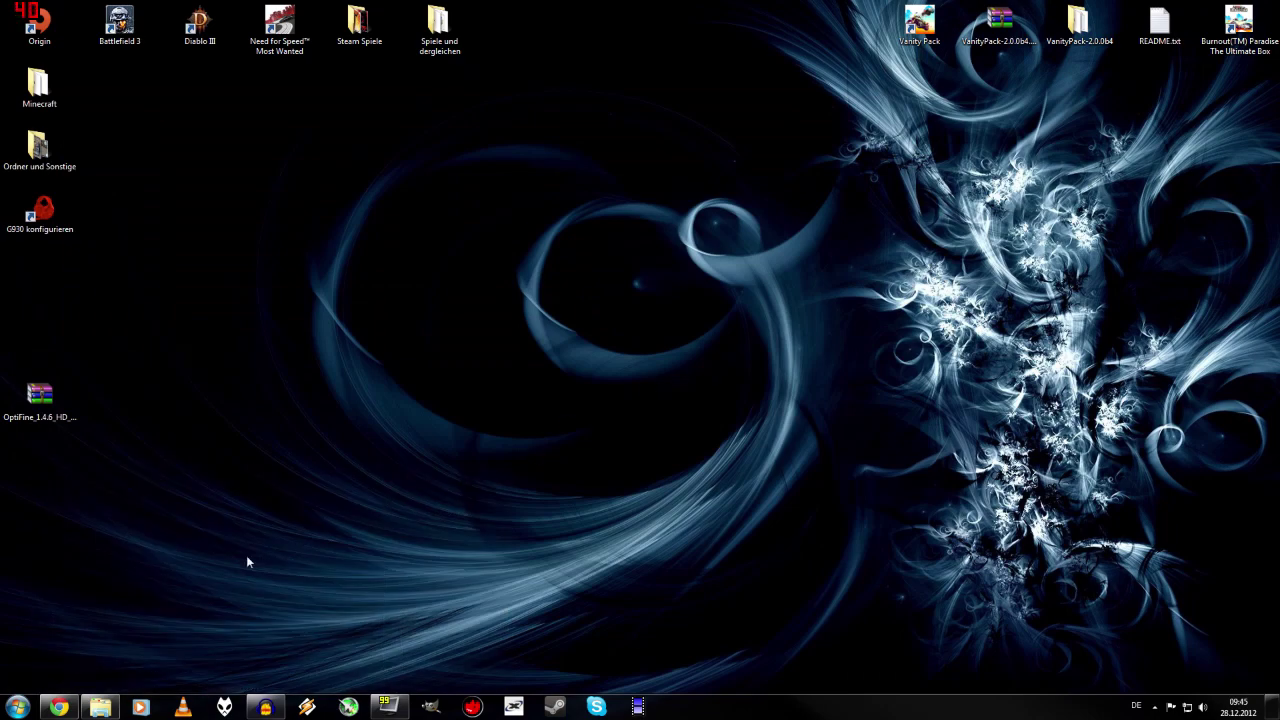
# - Bring up the Minecraft 1.4.6 mods folder and open the .minecraft\bin folder in a second window through the Run command %appdata%
pyautogui.click(100, 707)
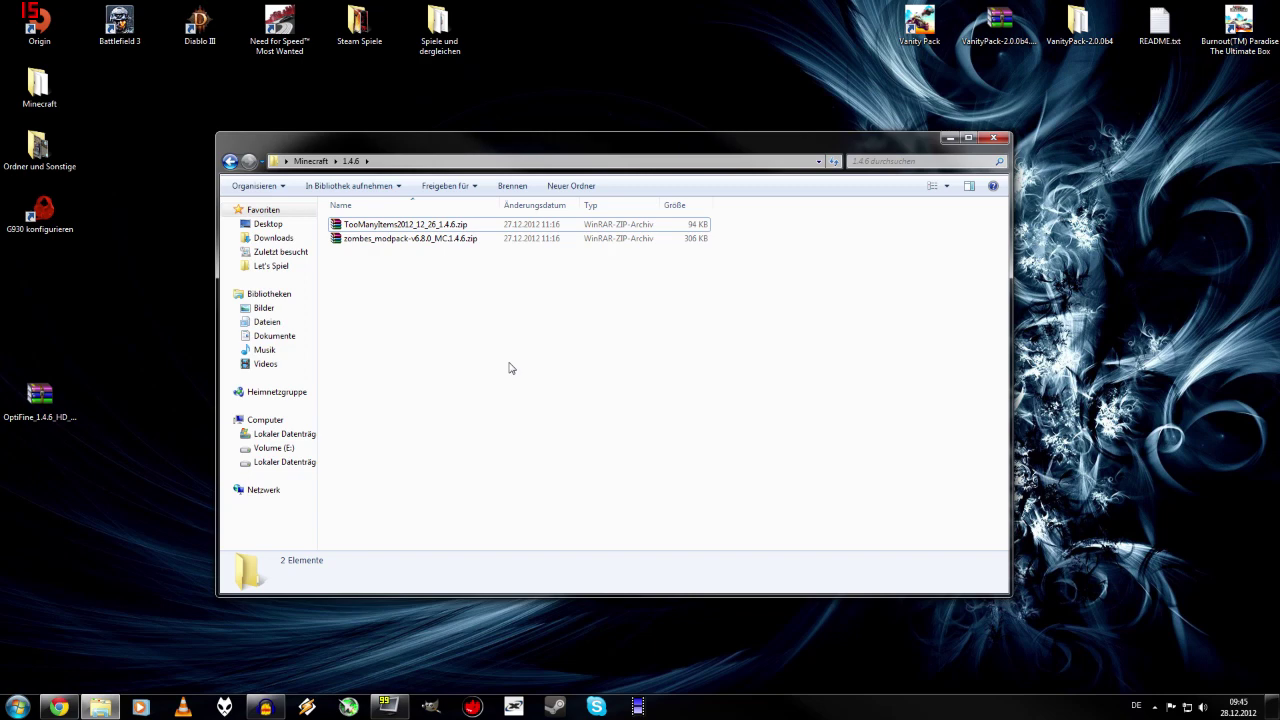
pyautogui.press('super+r')
pyautogui.click(116, 605)
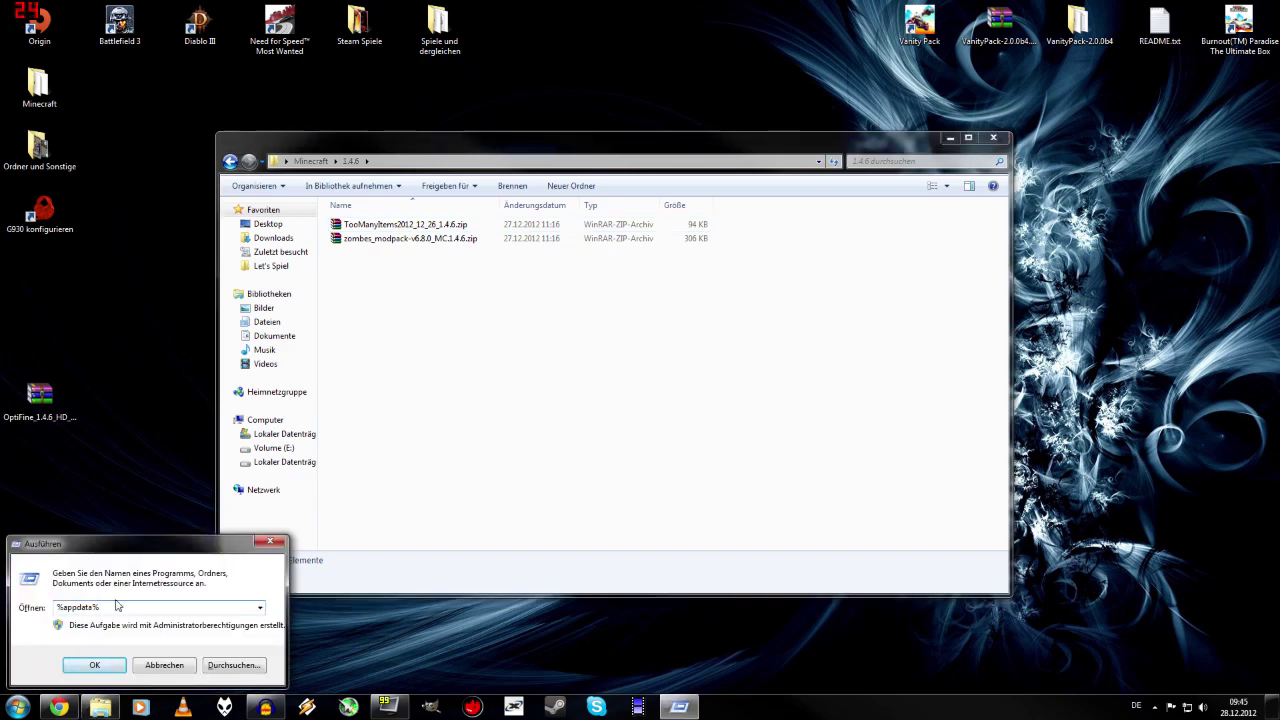
pyautogui.click(18, 707)
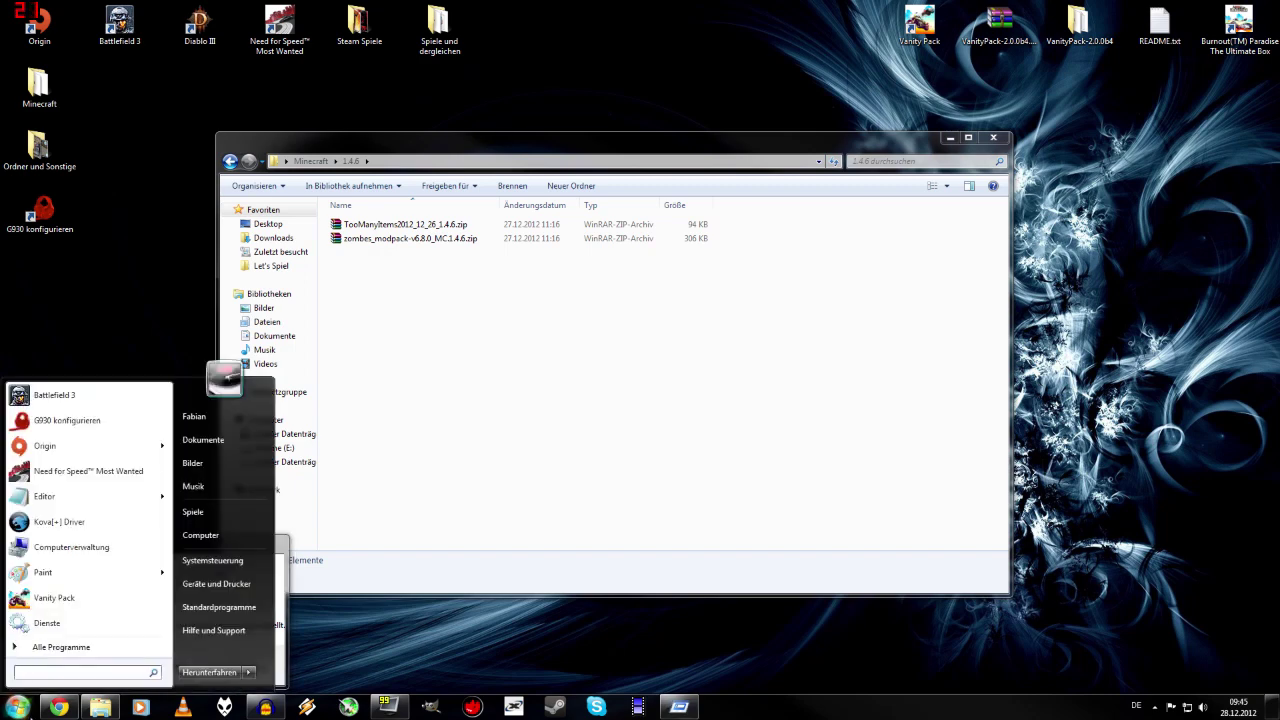
pyautogui.click(18, 707)
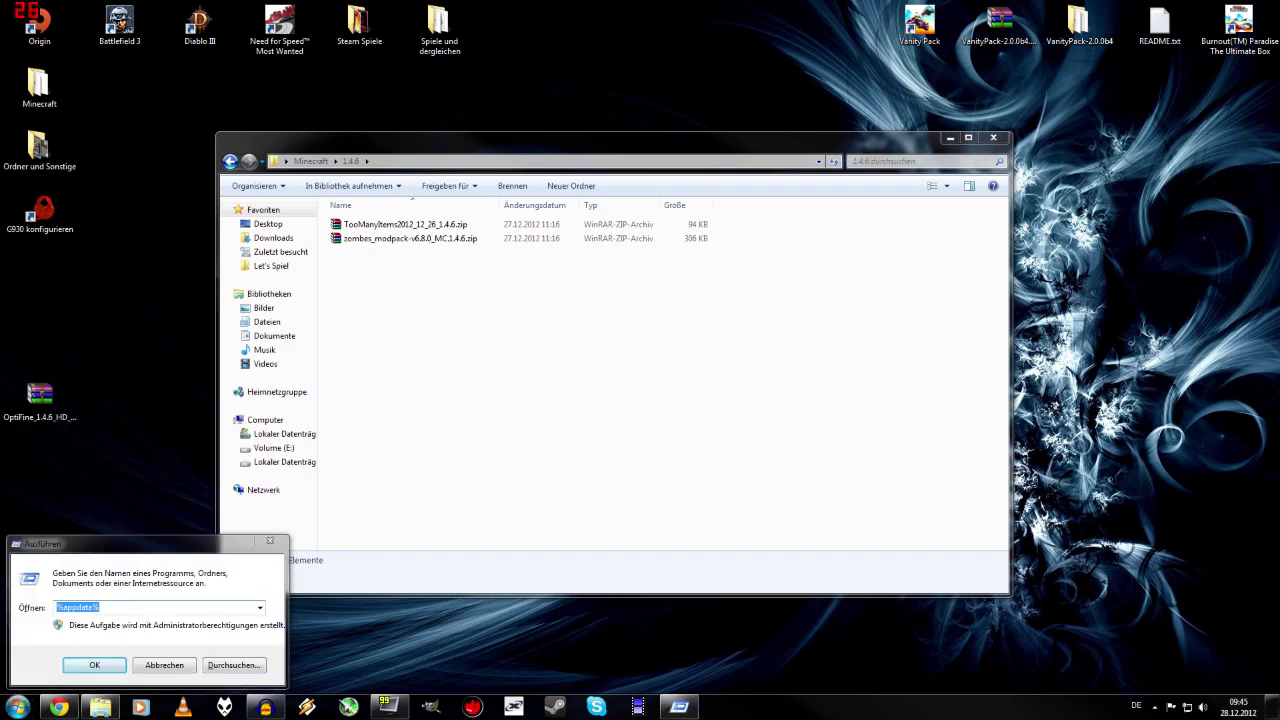
pyautogui.click(102, 607)
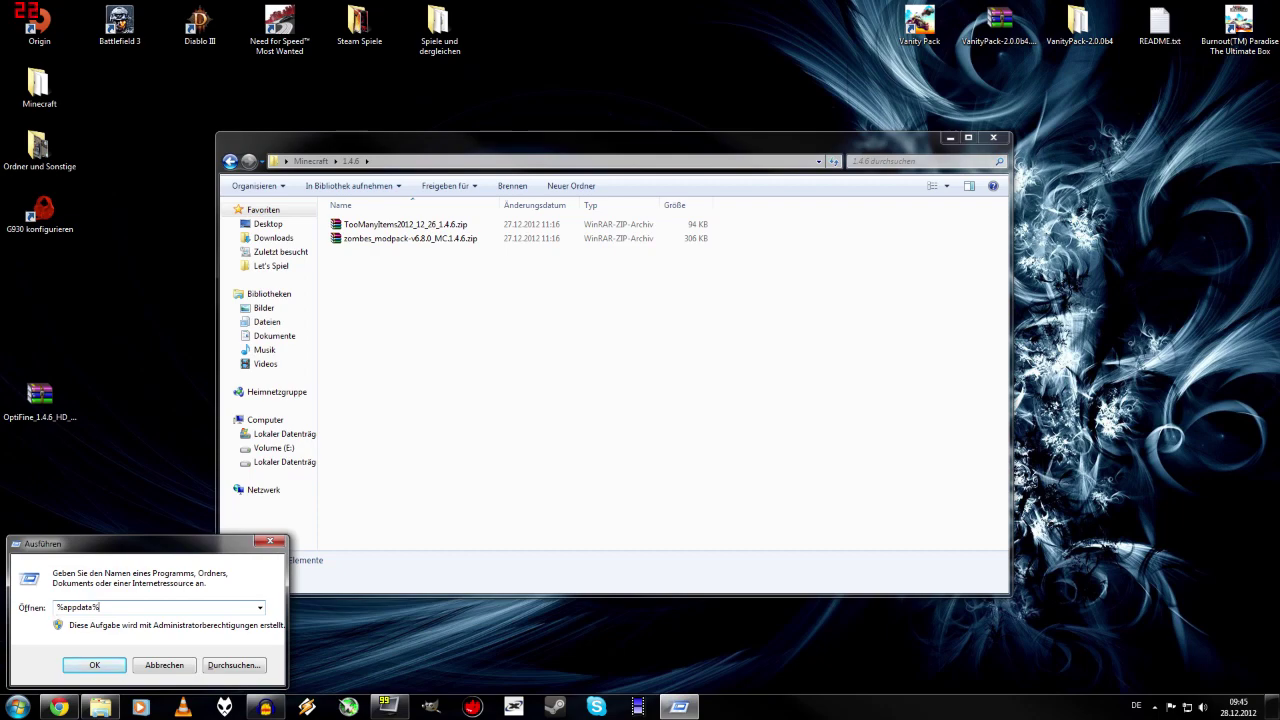
pyautogui.click(94, 665)
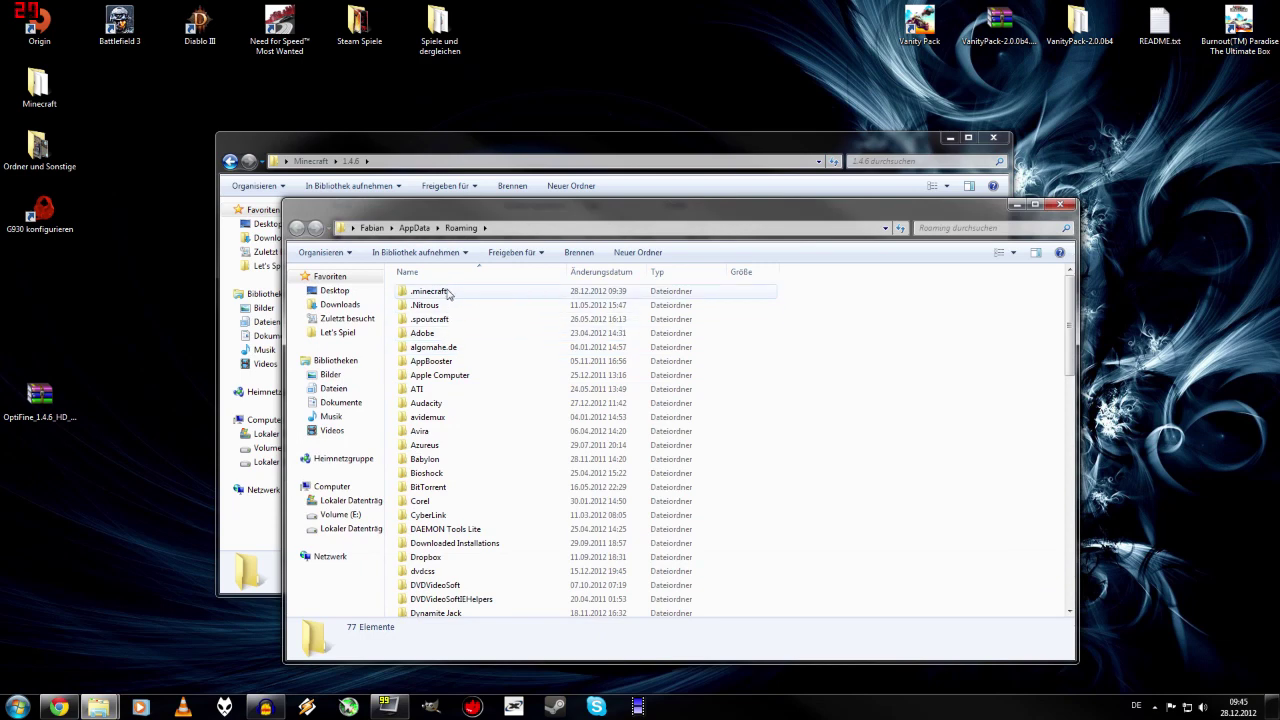
pyautogui.doubleClick(457, 292)
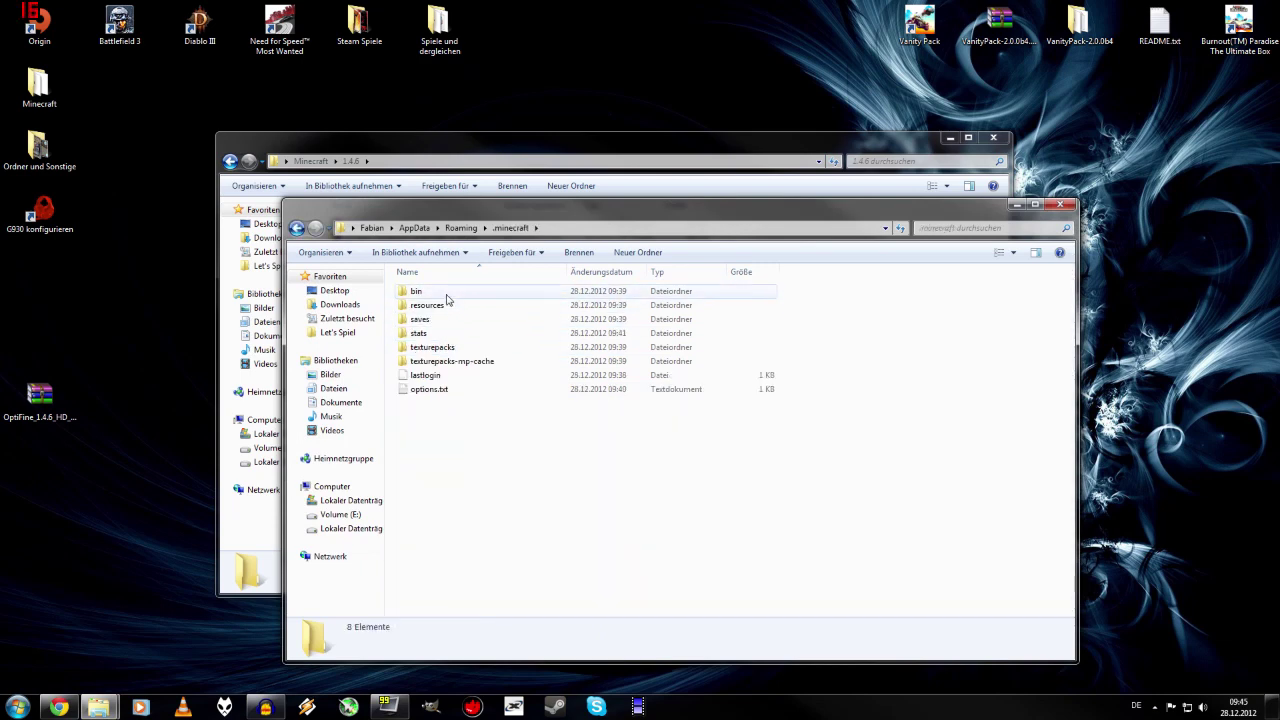
pyautogui.doubleClick(445, 294)
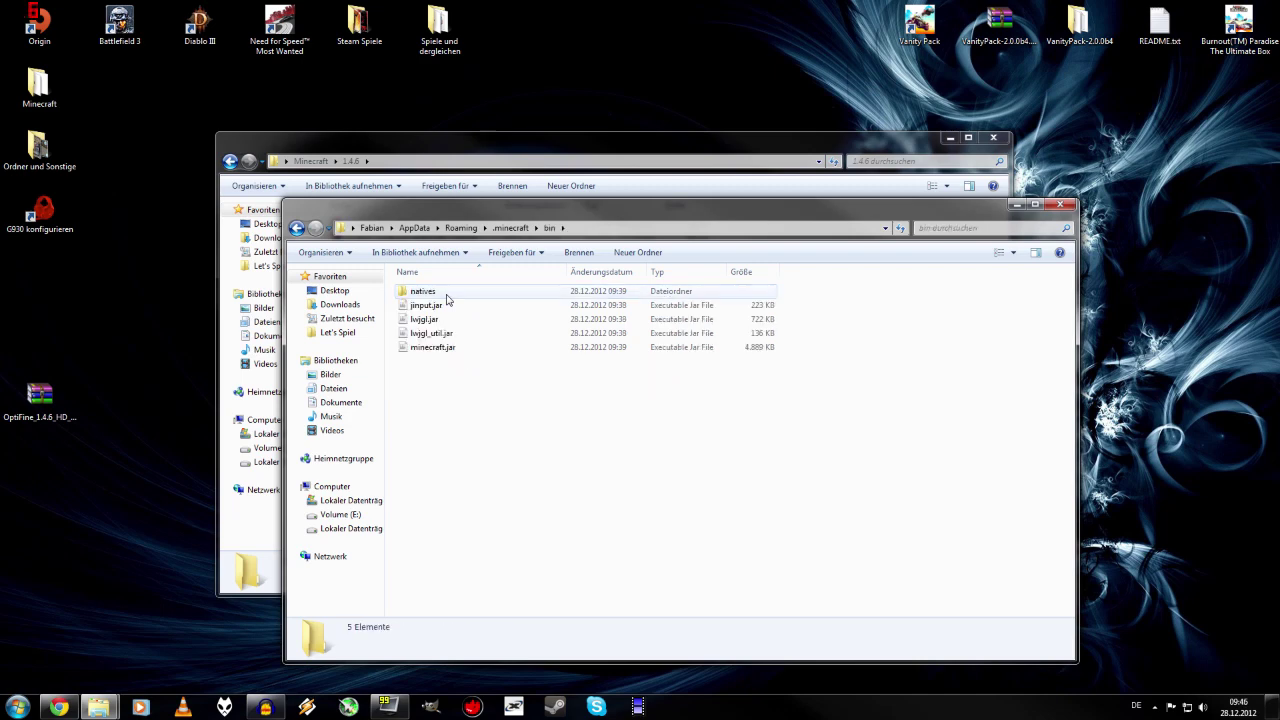
# - Open minecraft.jar as an archive in 7-Zip, get the bin folder window out of the way and reposition the archive window
pyautogui.rightClick(428, 347)
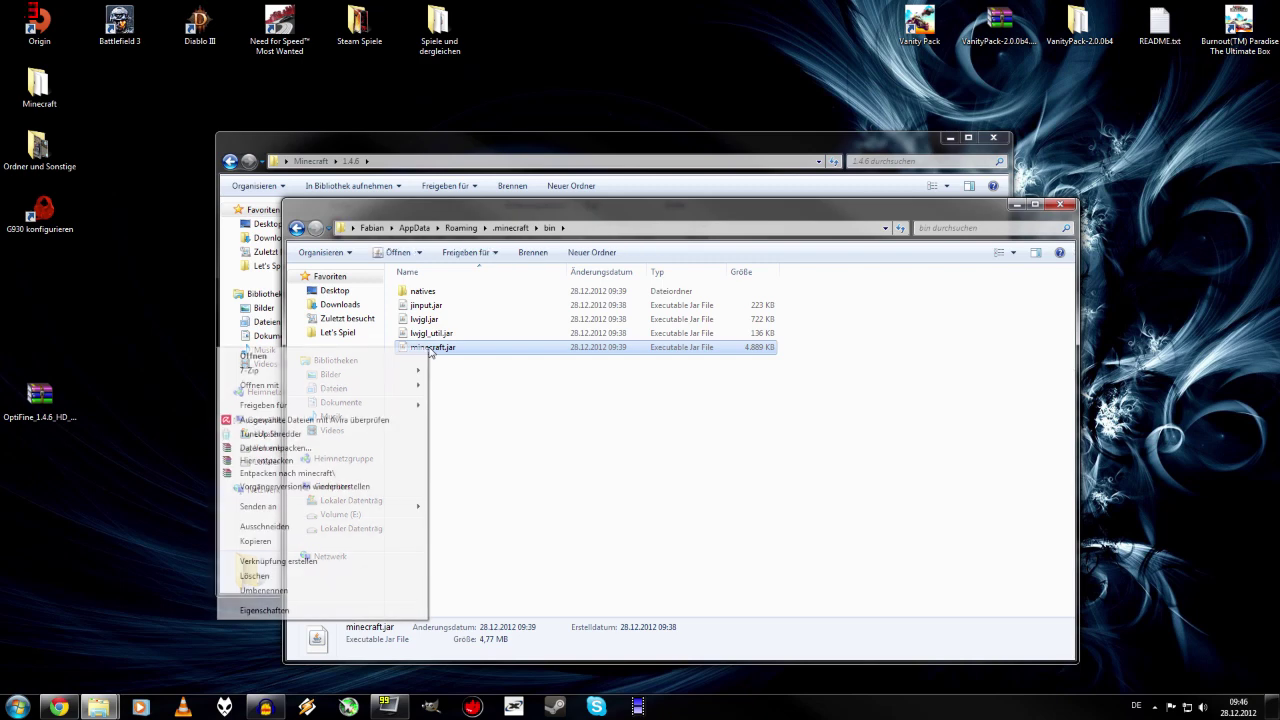
pyautogui.moveTo(416, 377)
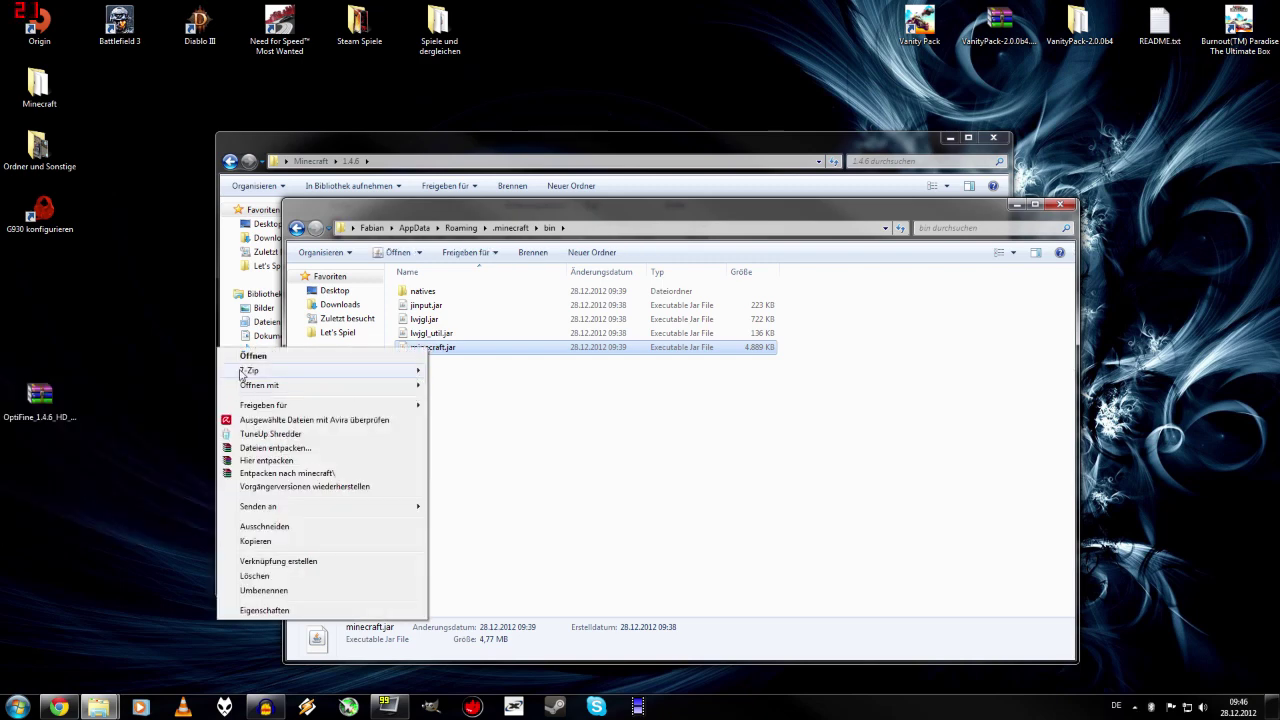
pyautogui.moveTo(240, 371)
pyautogui.click(206, 371)
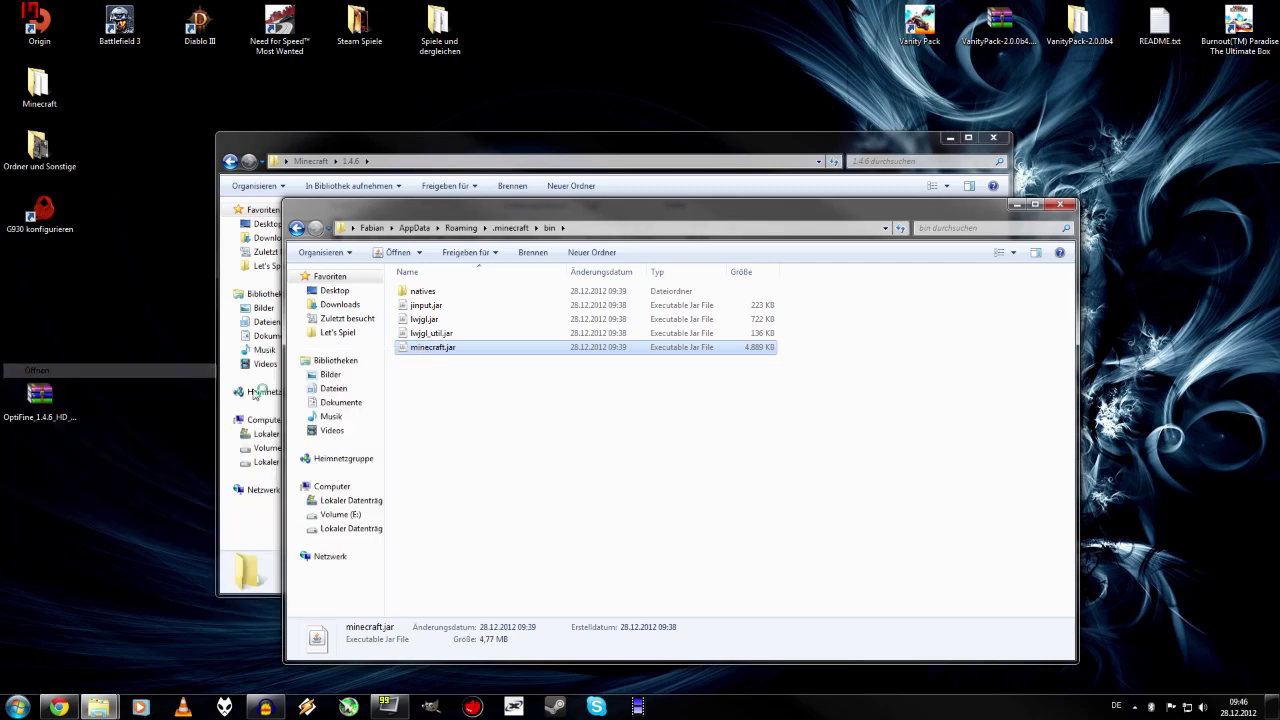
pyautogui.click(1029, 209)
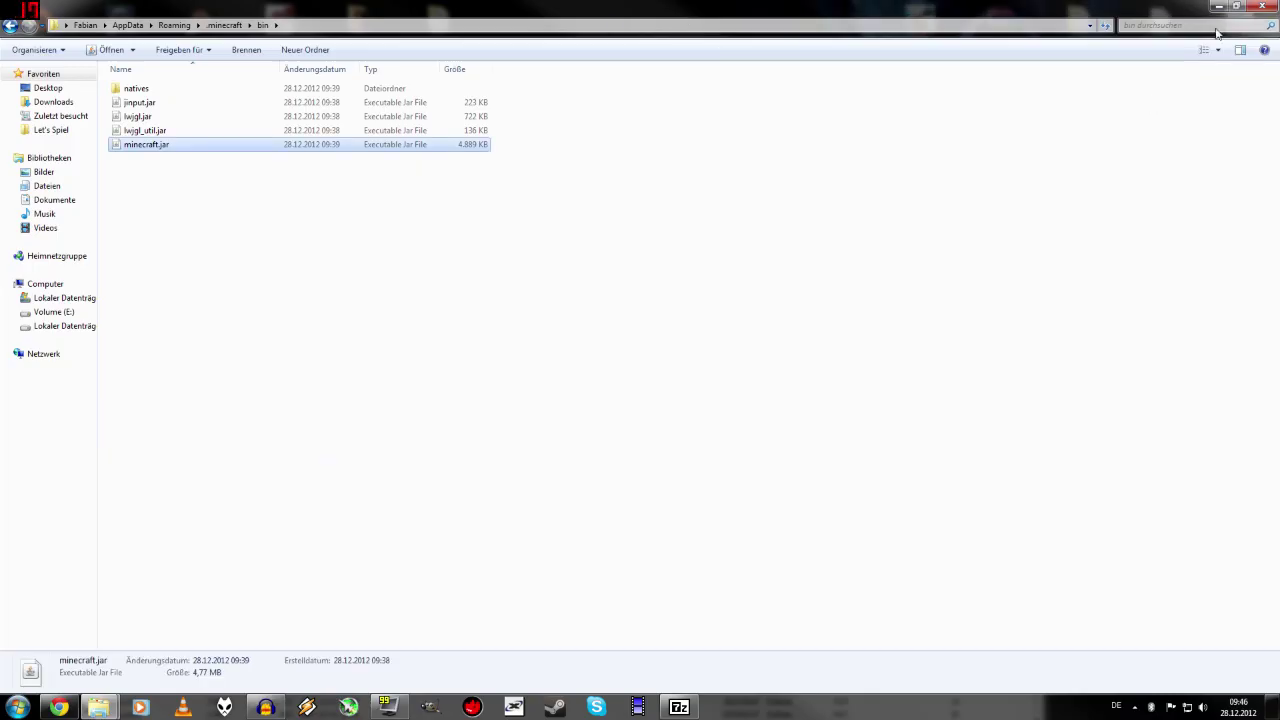
pyautogui.click(1237, 6)
pyautogui.click(1013, 207)
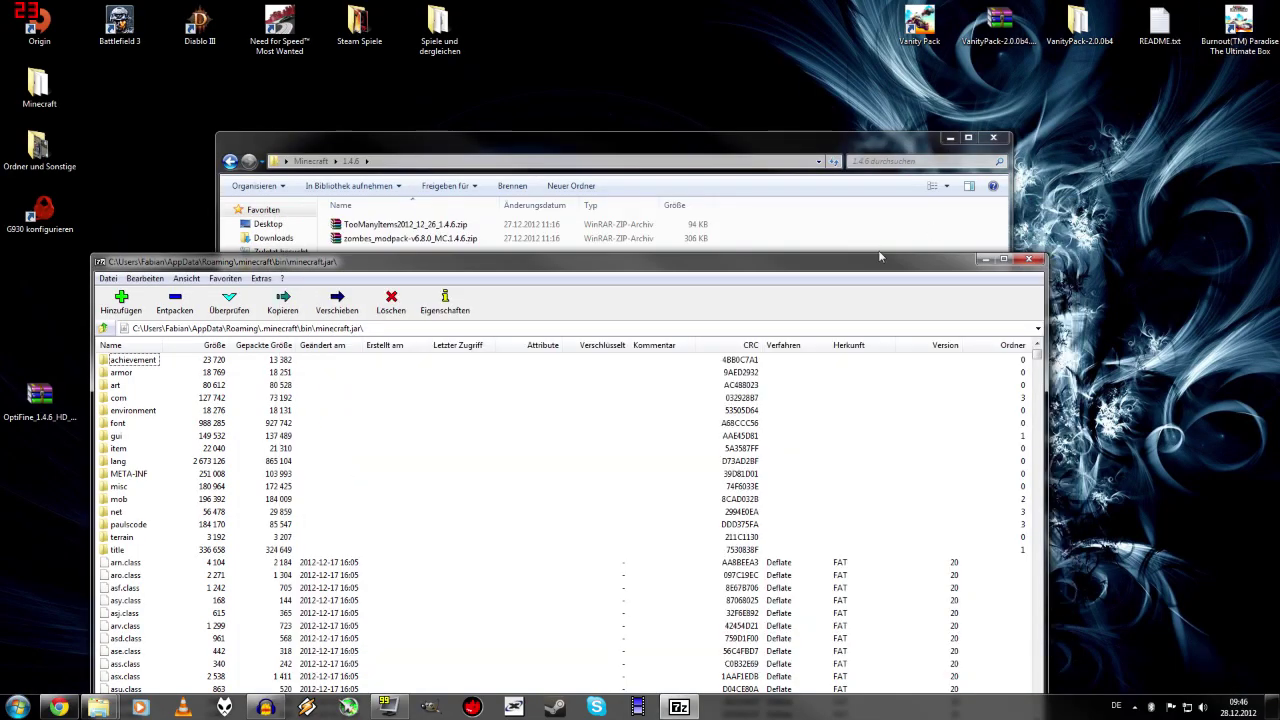
pyautogui.moveTo(600, 261); pyautogui.dragTo(670, 207)
# - Delete the META-INF folder from the minecraft.jar archive and confirm the deletion
pyautogui.scroll(-8, 450, 510)
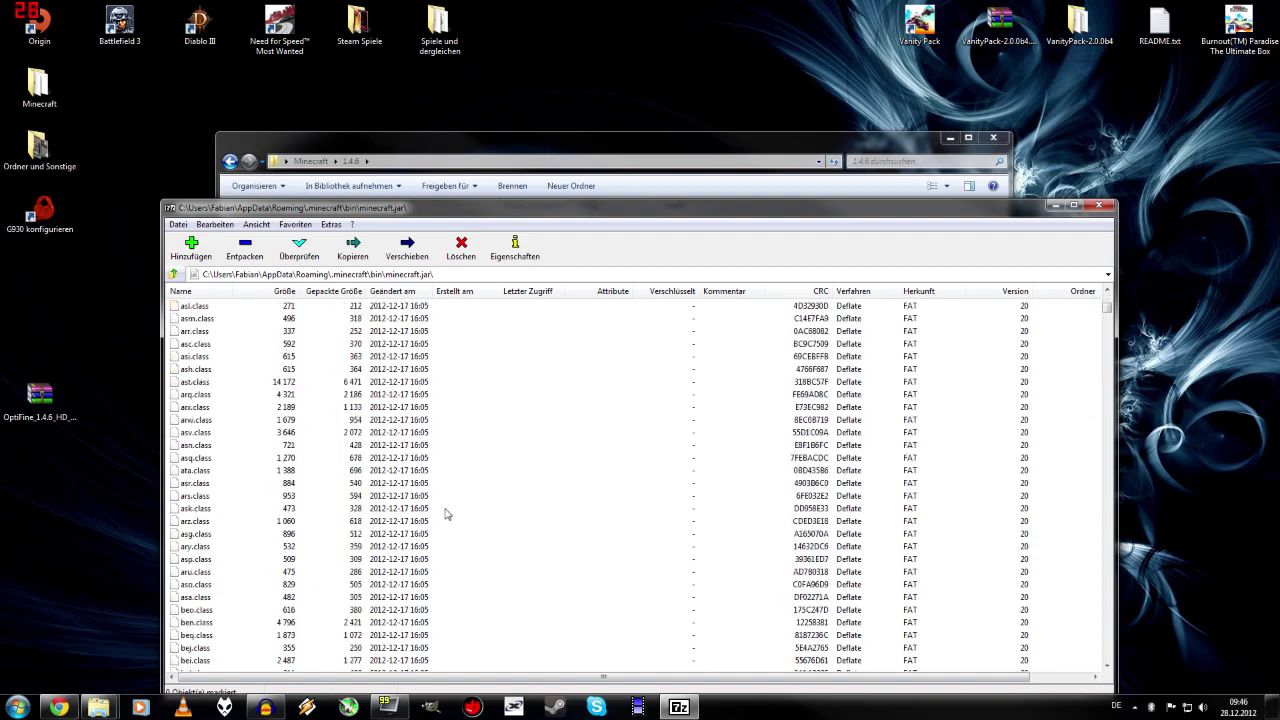
pyautogui.scroll(6, 213, 447)
pyautogui.scroll(2, 218, 443)
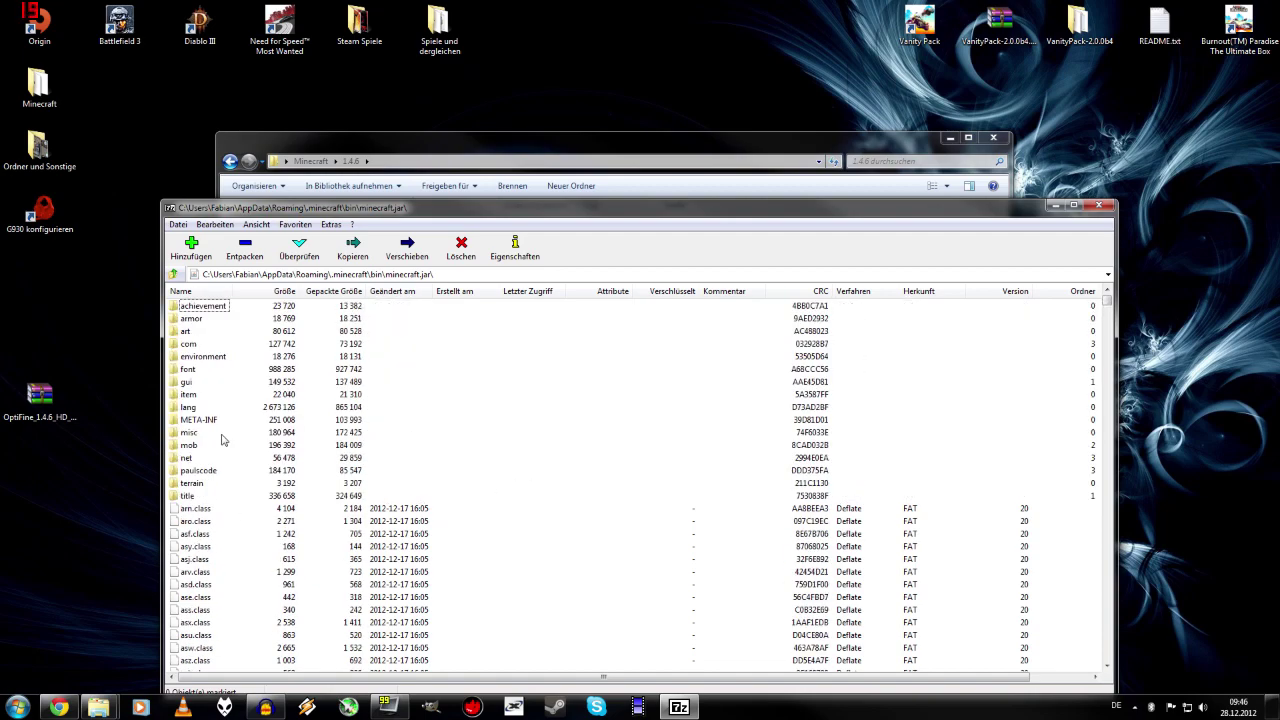
pyautogui.click(192, 420)
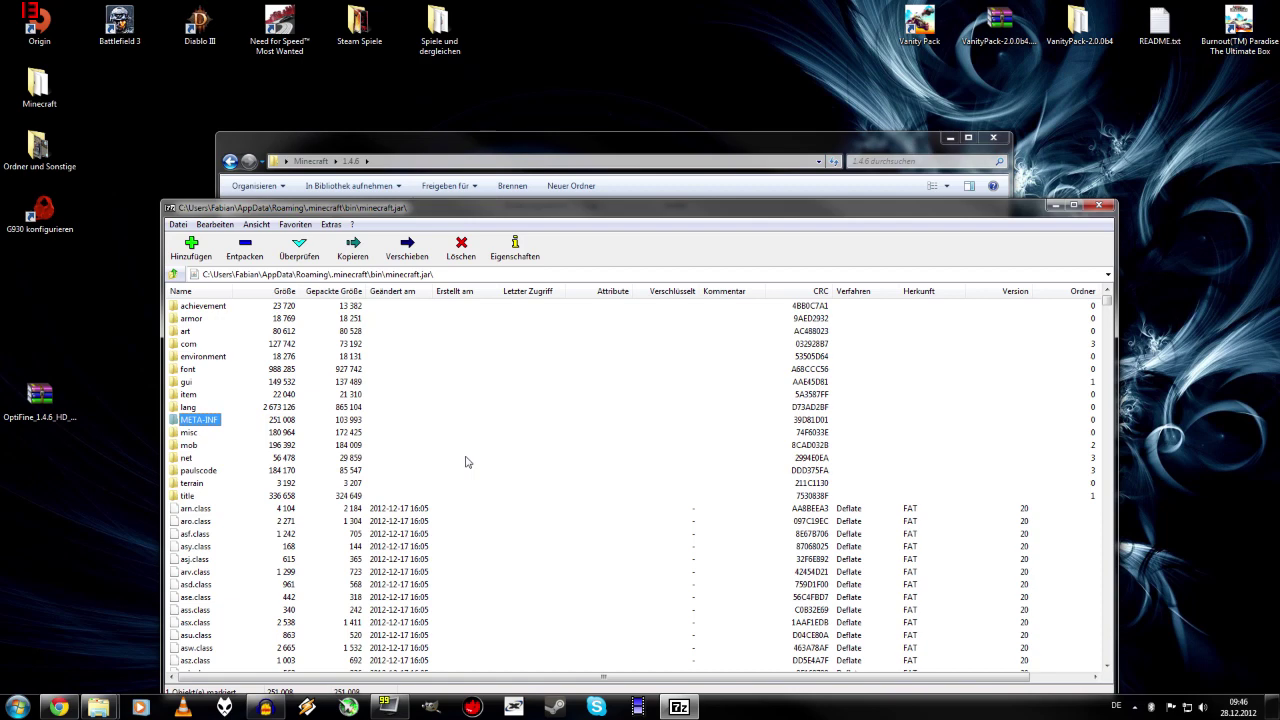
pyautogui.press('Delete')
pyautogui.press('Return')
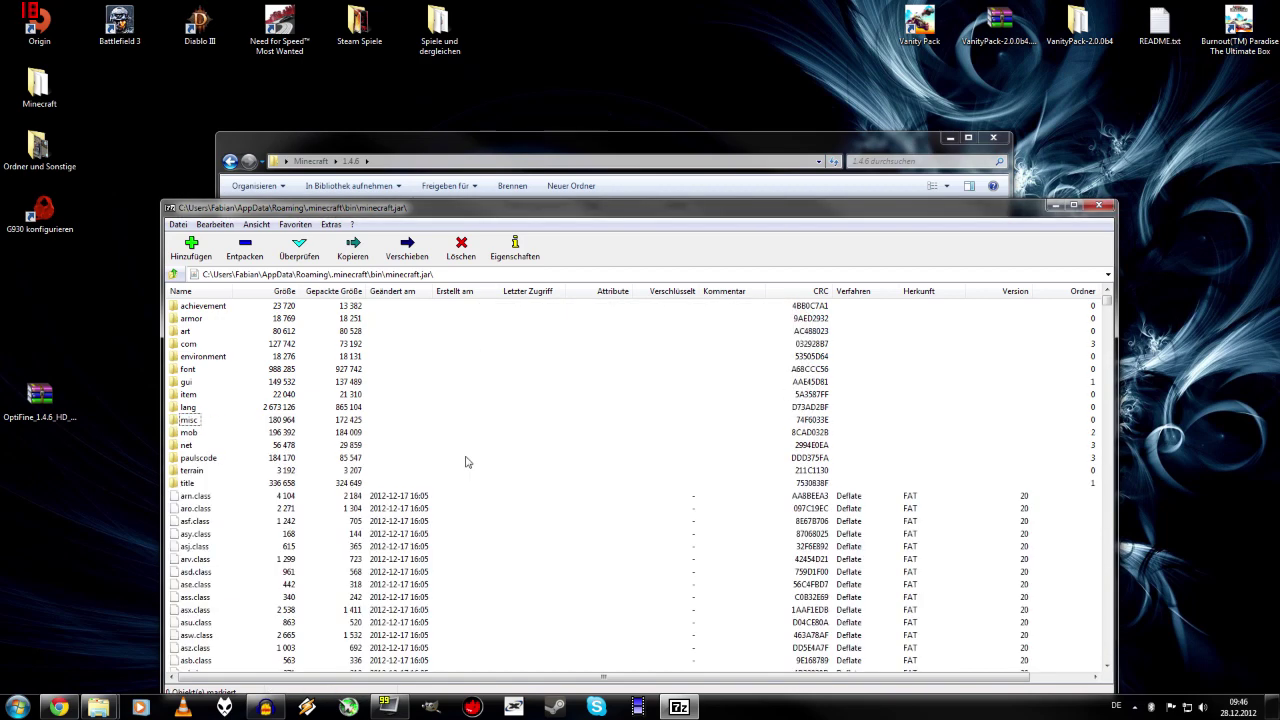
# - Open zombes_modpack-v6.8.0_MC.1.4.6.zip from the 1.4.6 folder in 7-Zip beside minecraft.jar and enter its Classes folder
pyautogui.click(789, 145)
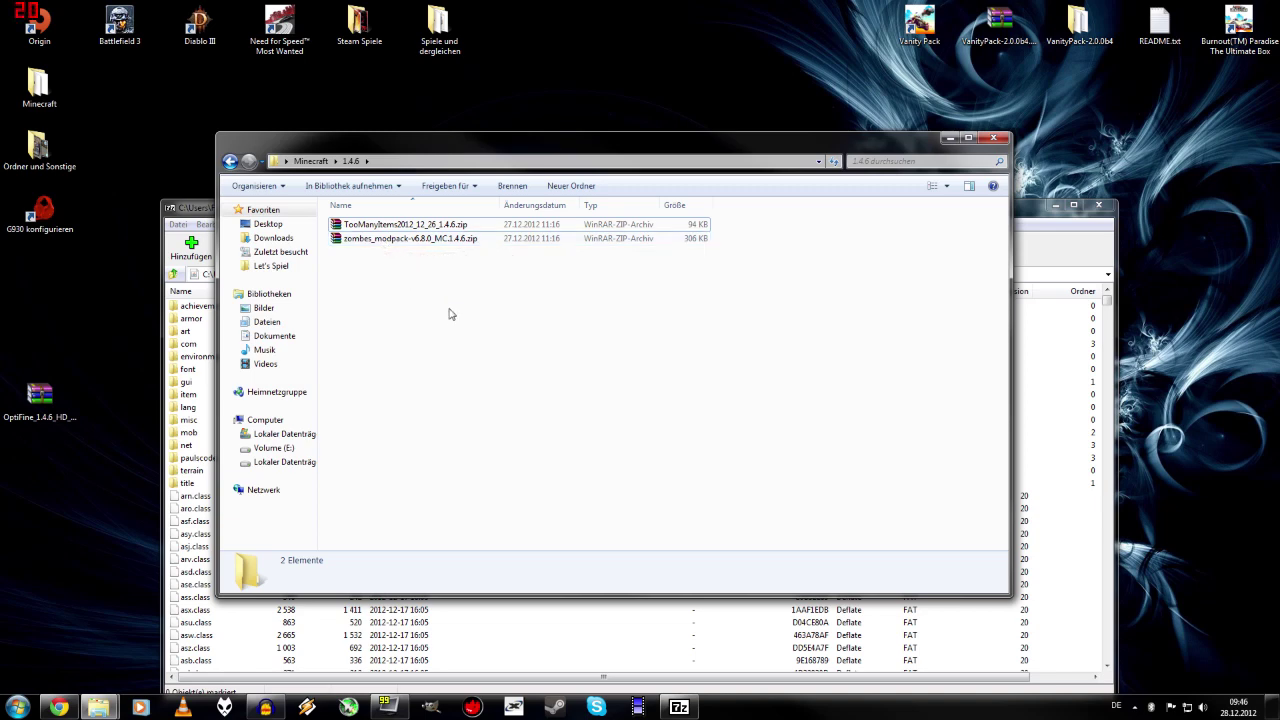
pyautogui.rightClick(401, 243)
pyautogui.moveTo(383, 301)
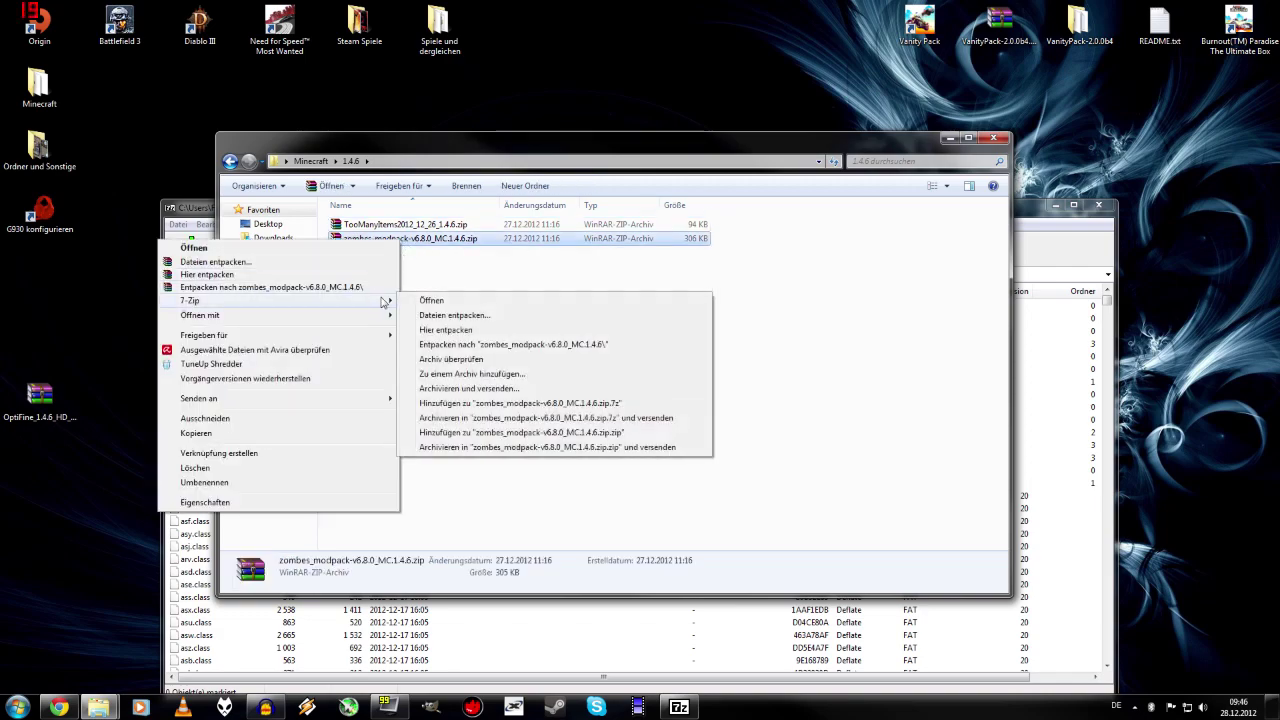
pyautogui.click(431, 300)
pyautogui.moveTo(757, 278); pyautogui.dragTo(929, 206)
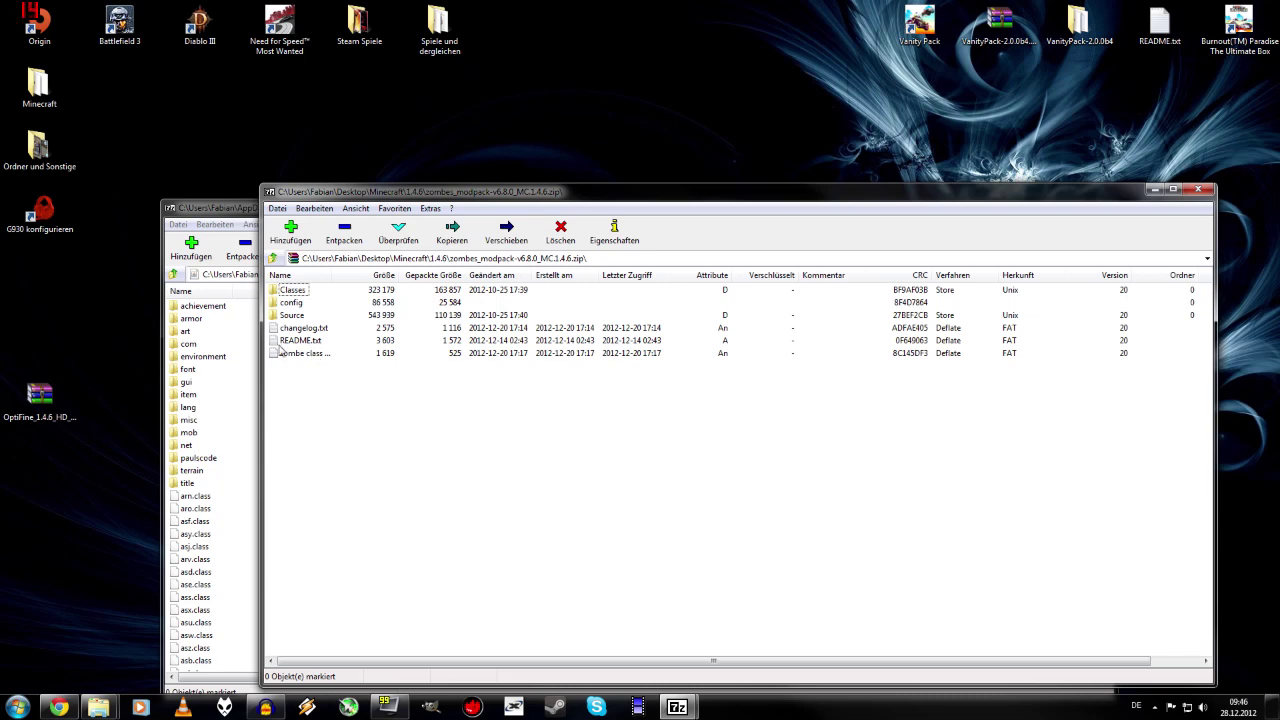
pyautogui.doubleClick(293, 290)
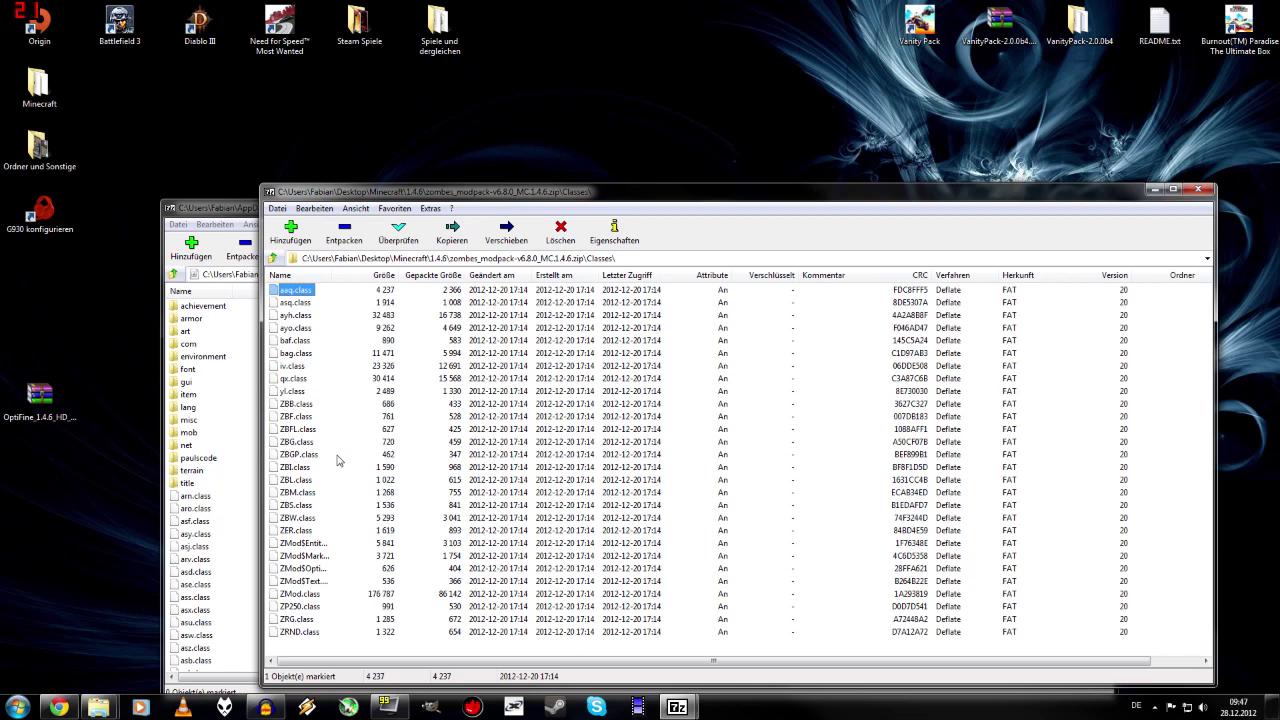
# - Copy all files of the modpack's Classes folder into the root of minecraft.jar and confirm the copy
pyautogui.hotkey('ctrl', 'a')
pyautogui.moveTo(295, 465); pyautogui.dragTo(256, 545)
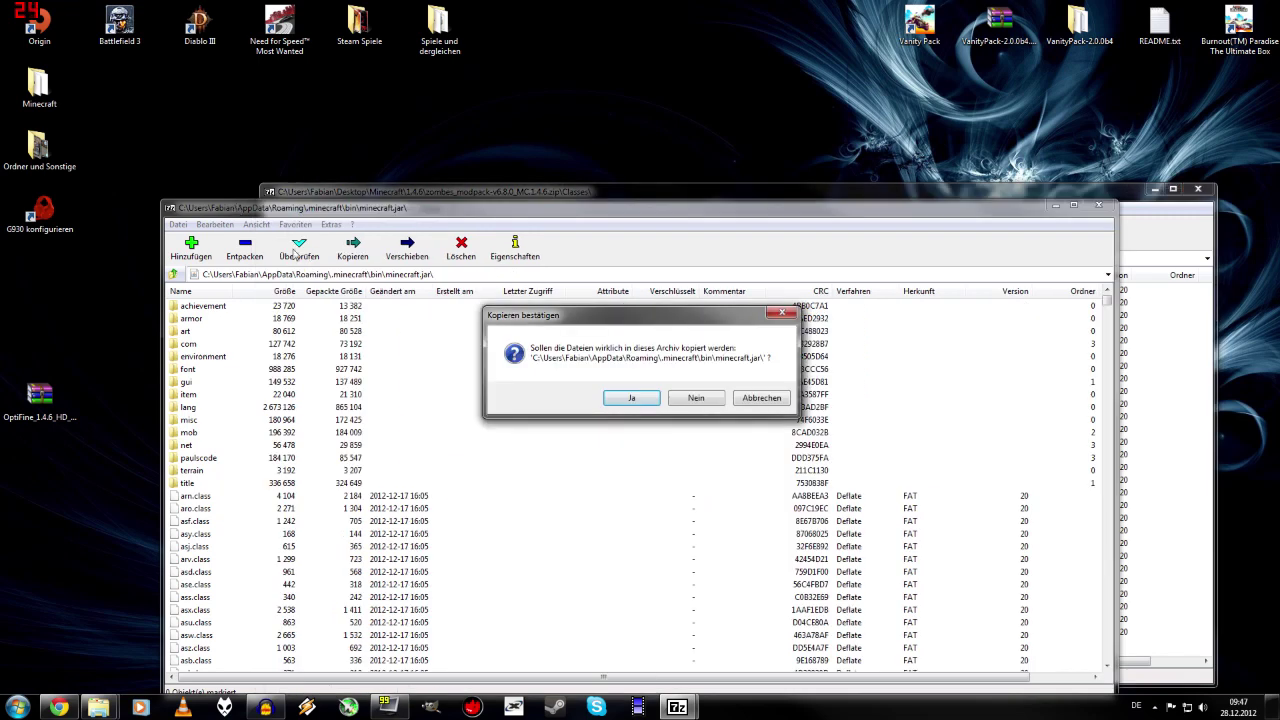
pyautogui.click(628, 398)
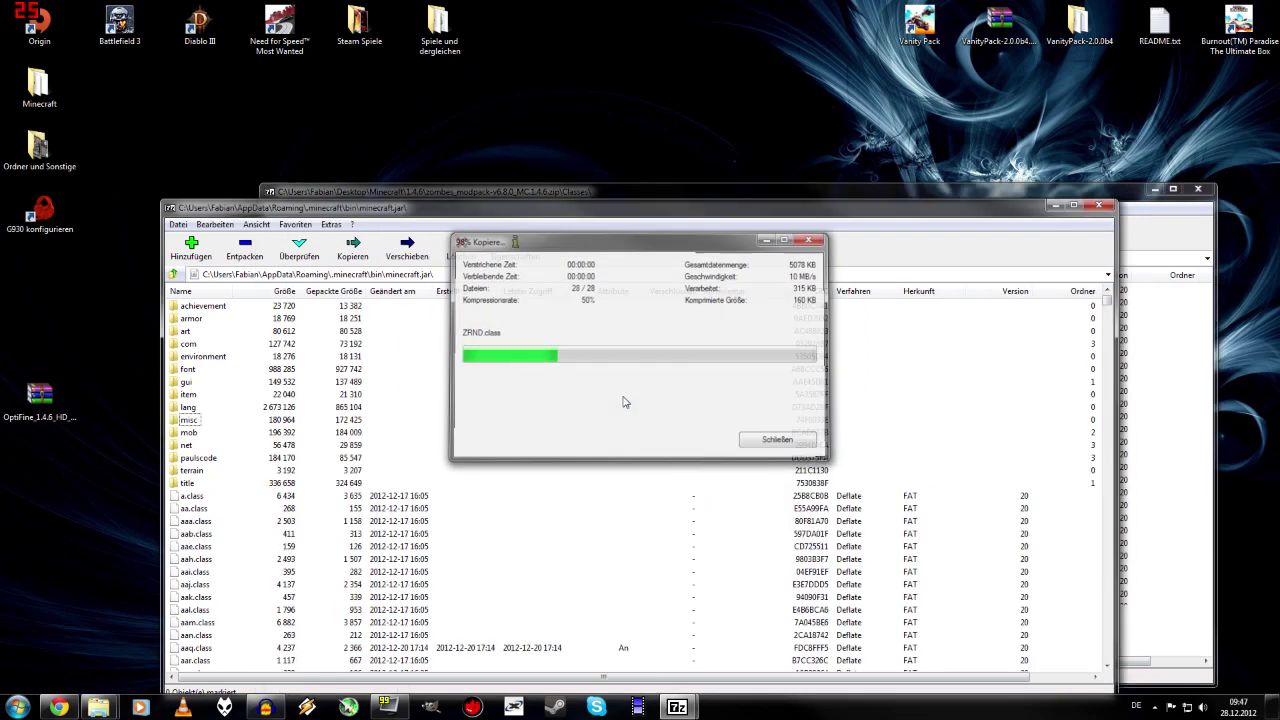
# - Copy all files of the modpack archive's Source folder into the root of minecraft.jar and confirm the copy
pyautogui.click(1163, 444)
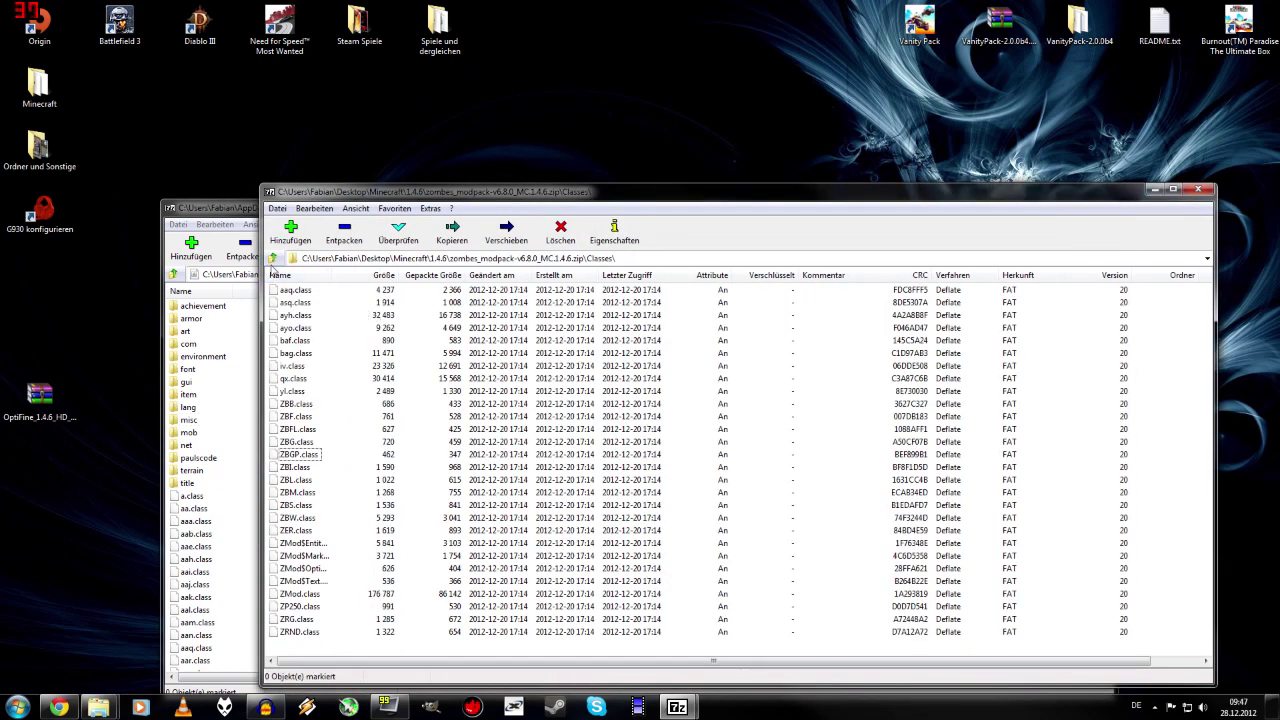
pyautogui.click(272, 258)
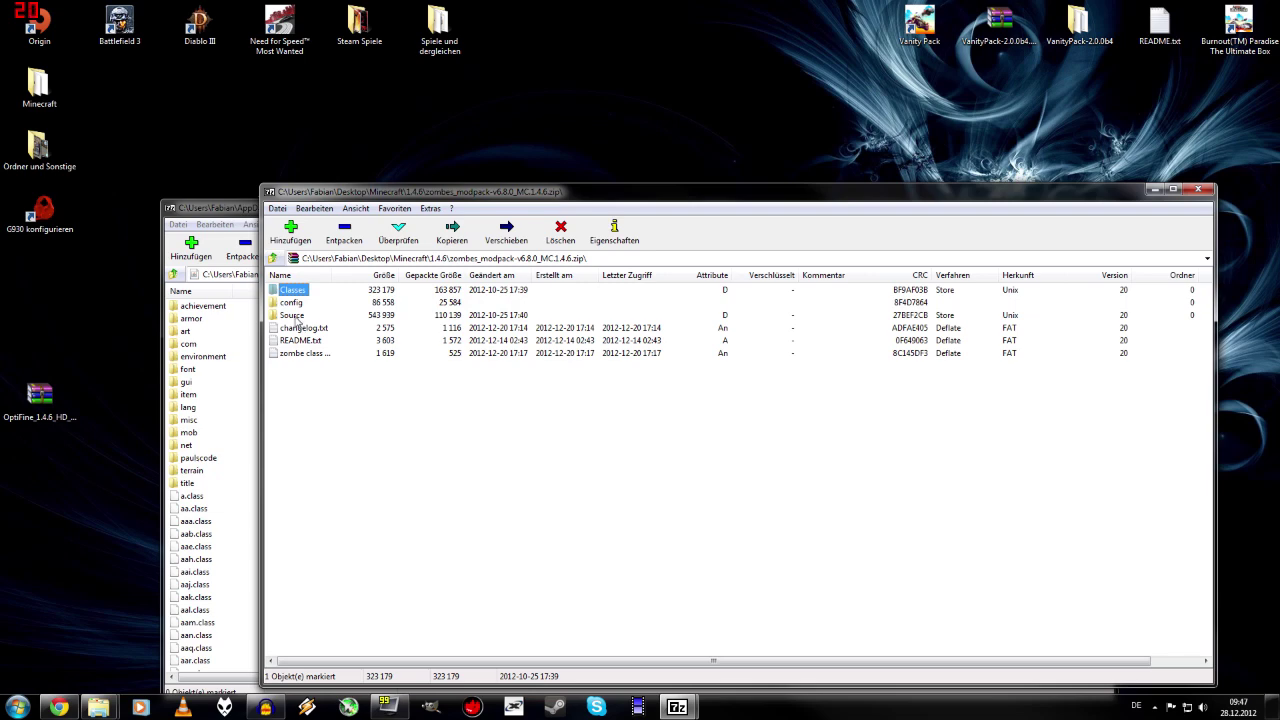
pyautogui.doubleClick(292, 316)
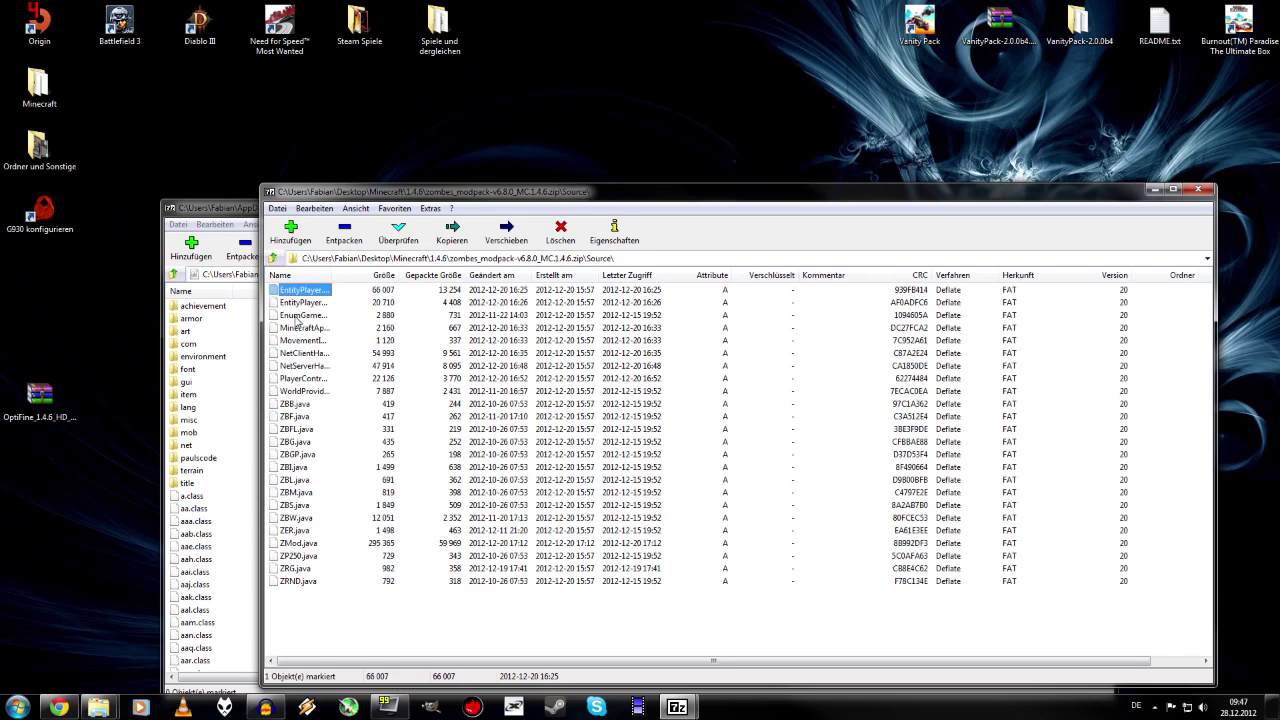
pyautogui.hotkey('ctrl', 'a')
pyautogui.moveTo(297, 336); pyautogui.dragTo(252, 517)
pyautogui.click(634, 400)
# - Minimize the minecraft.jar archive window and enter the config folder of the modpack archive
pyautogui.click(1146, 479)
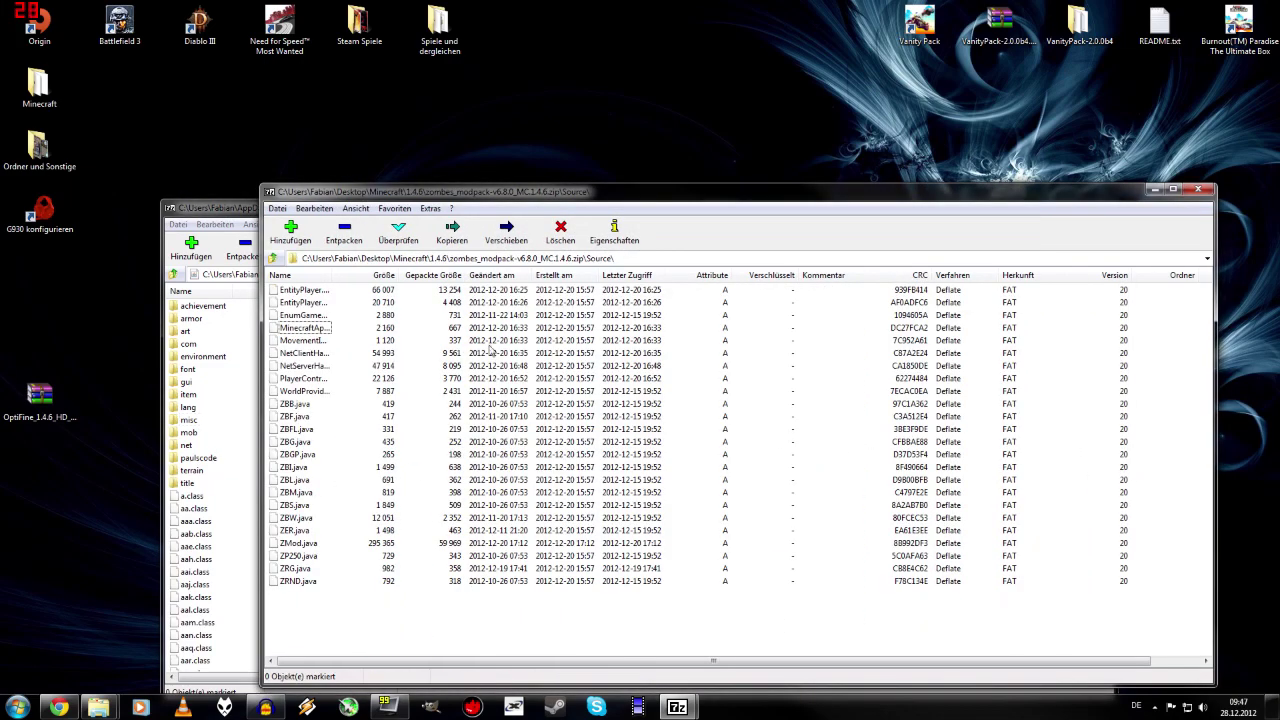
pyautogui.click(248, 210)
pyautogui.click(1054, 205)
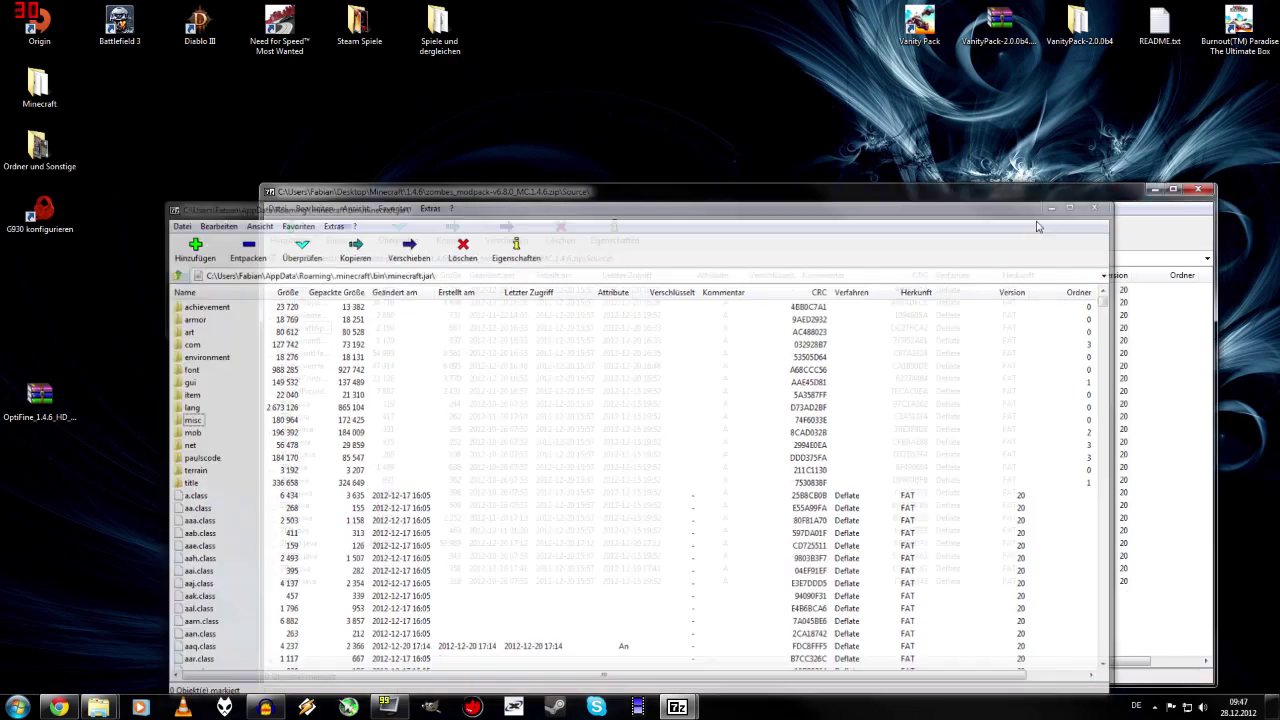
pyautogui.click(273, 258)
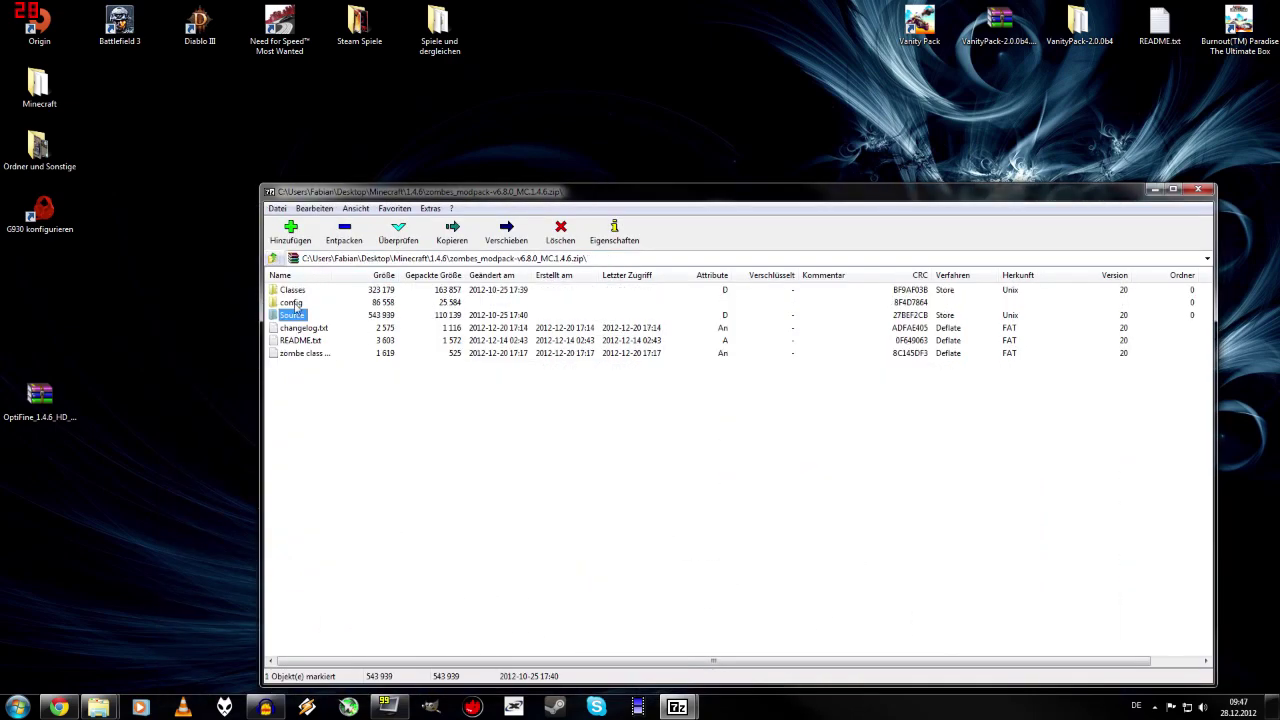
pyautogui.doubleClick(294, 303)
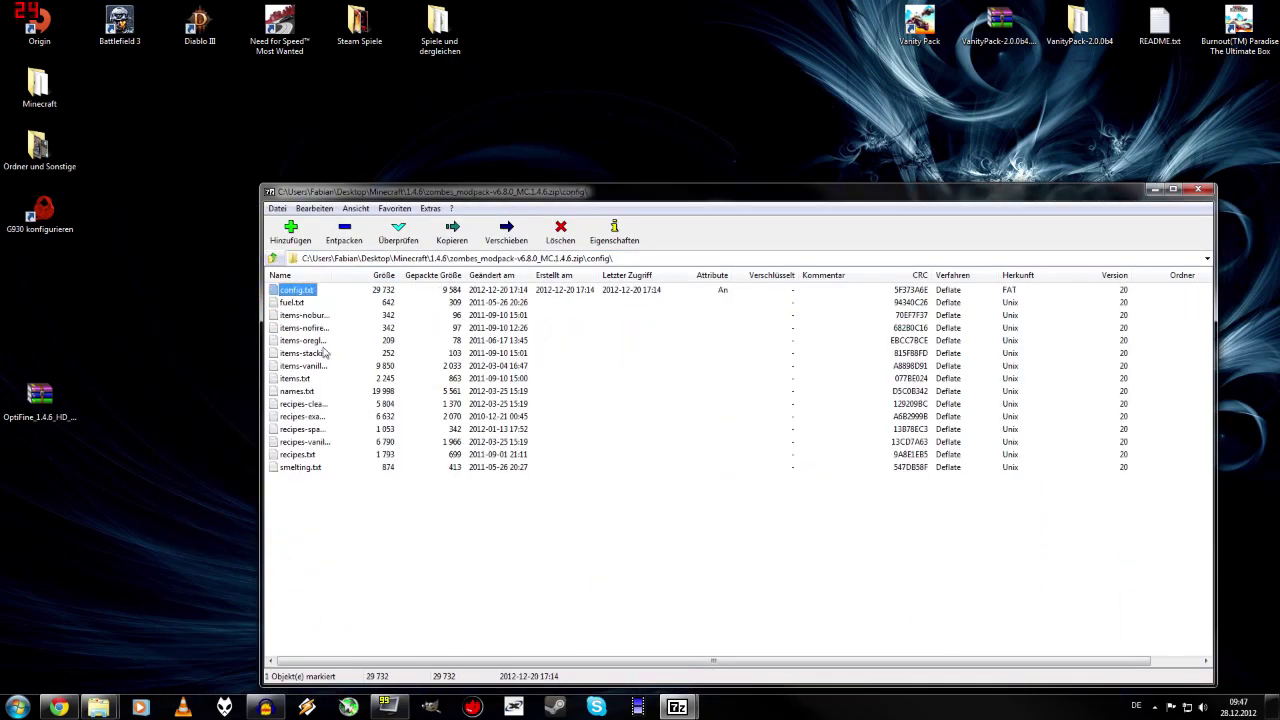
# - Bring up the bin folder window, go up to the .minecraft folder and create a new folder named mods there
pyautogui.click(98, 708)
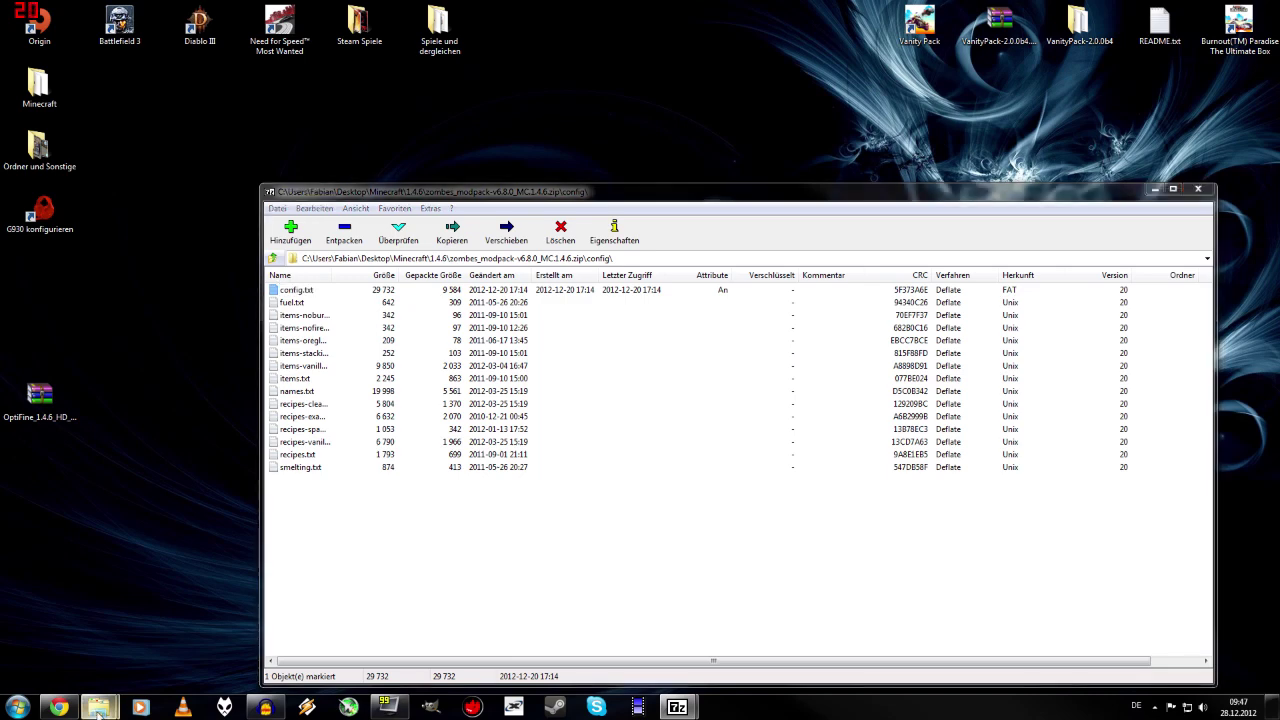
pyautogui.click(195, 645)
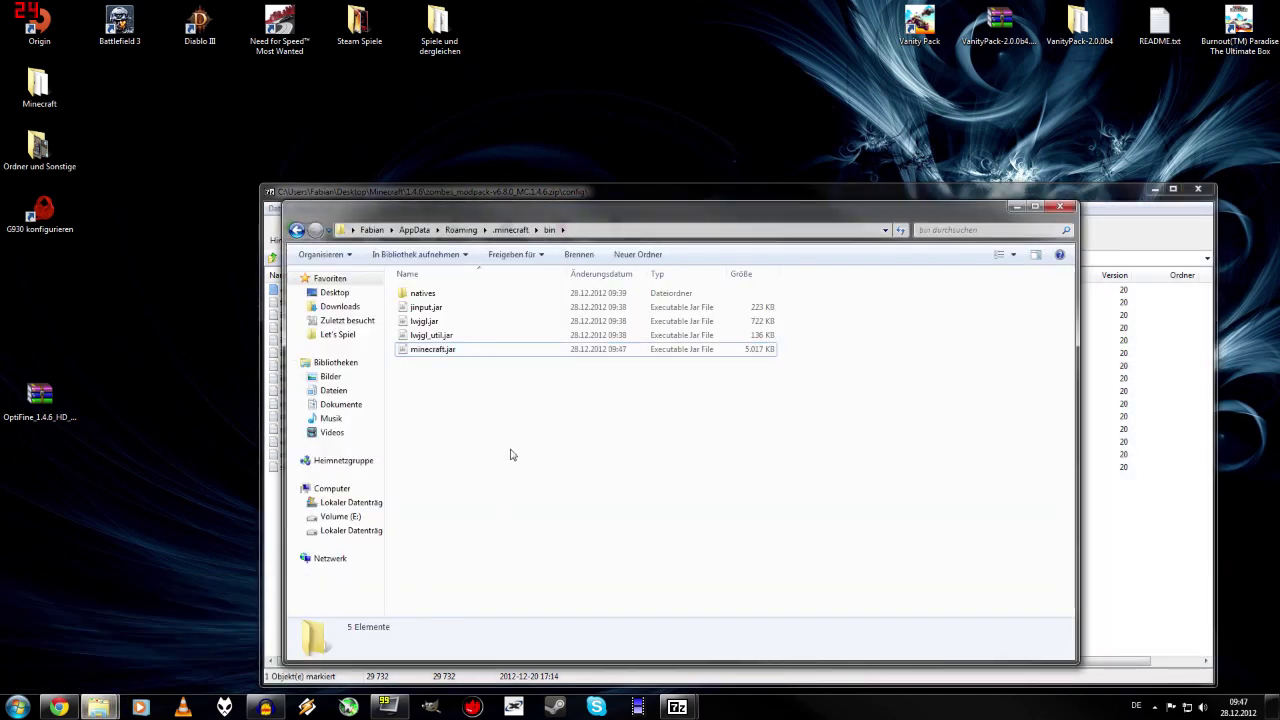
pyautogui.press('BackSpace')
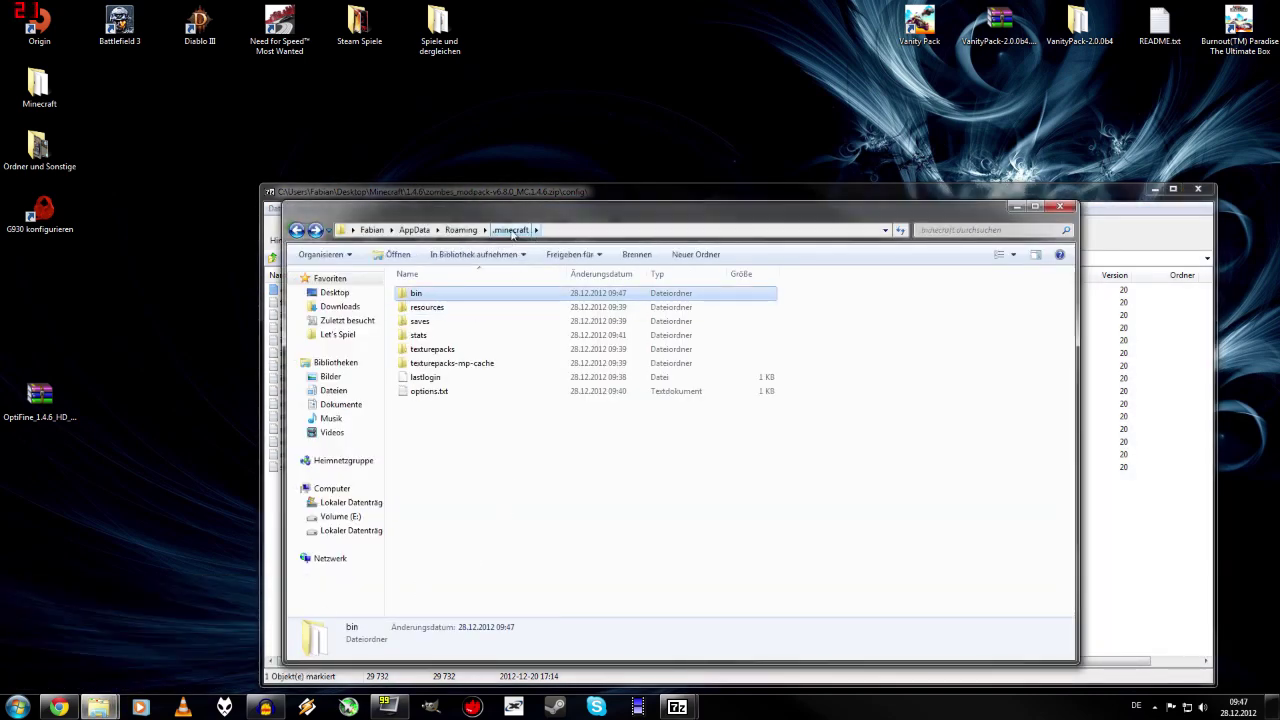
pyautogui.click(463, 483)
pyautogui.rightClick(463, 481)
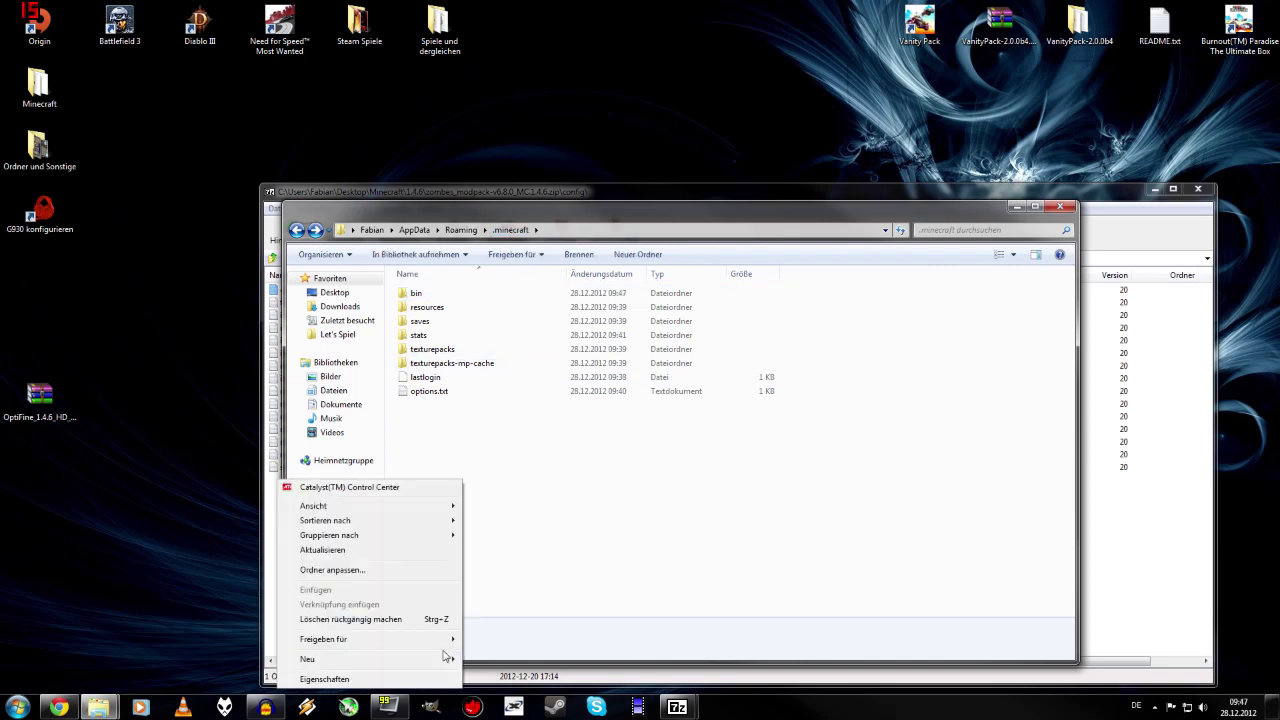
pyautogui.moveTo(447, 668)
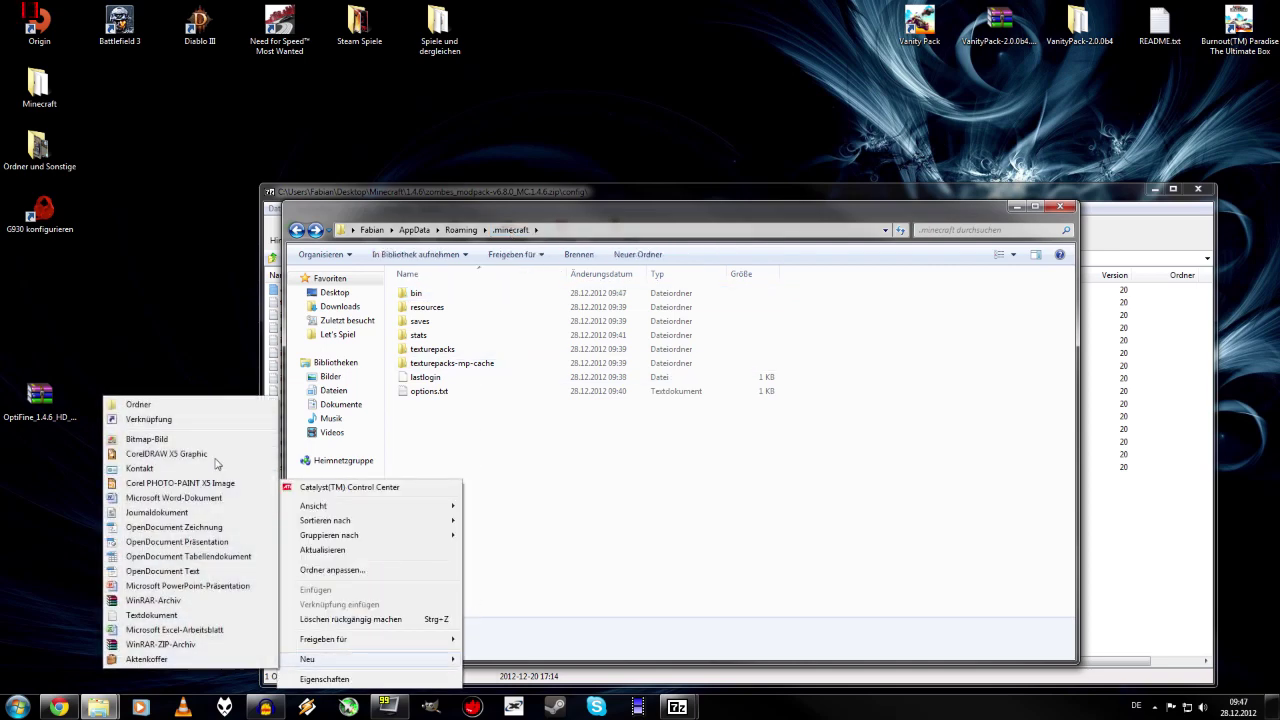
pyautogui.click(200, 405)
pyautogui.write('mods')
pyautogui.press('Return')
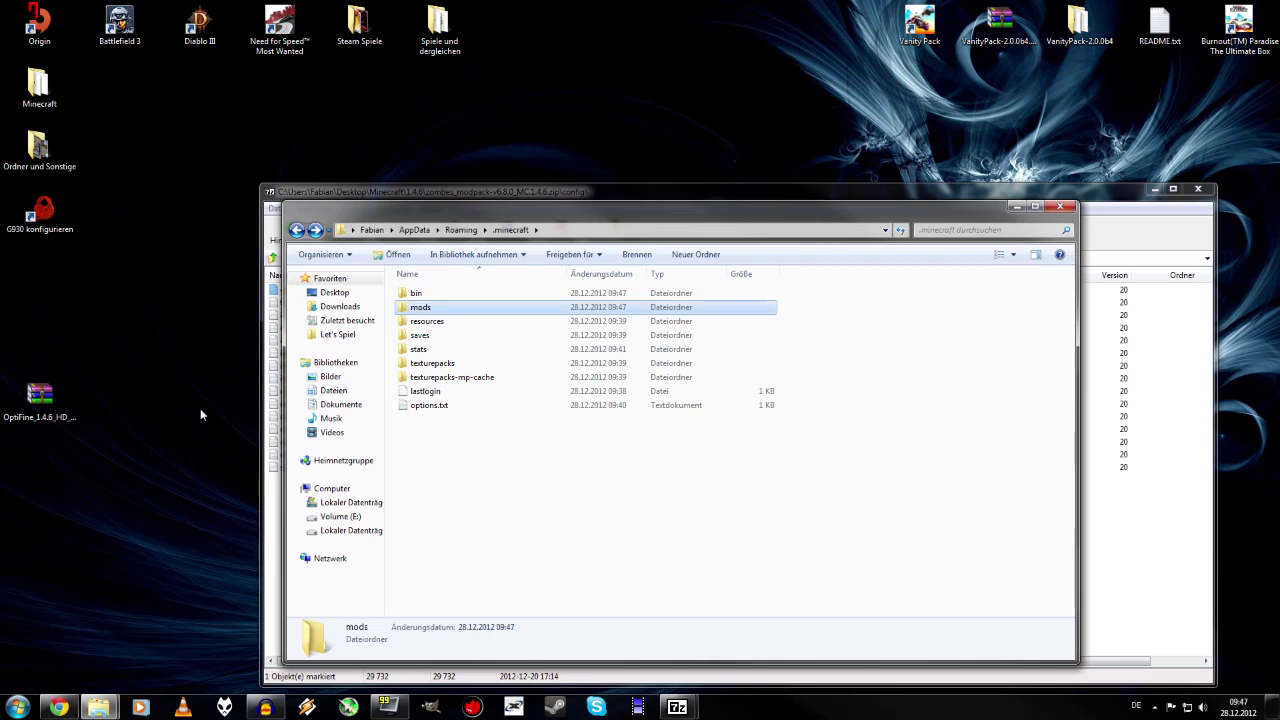
# - Create a folder named zombe inside the mods folder and open it
pyautogui.doubleClick(421, 311)
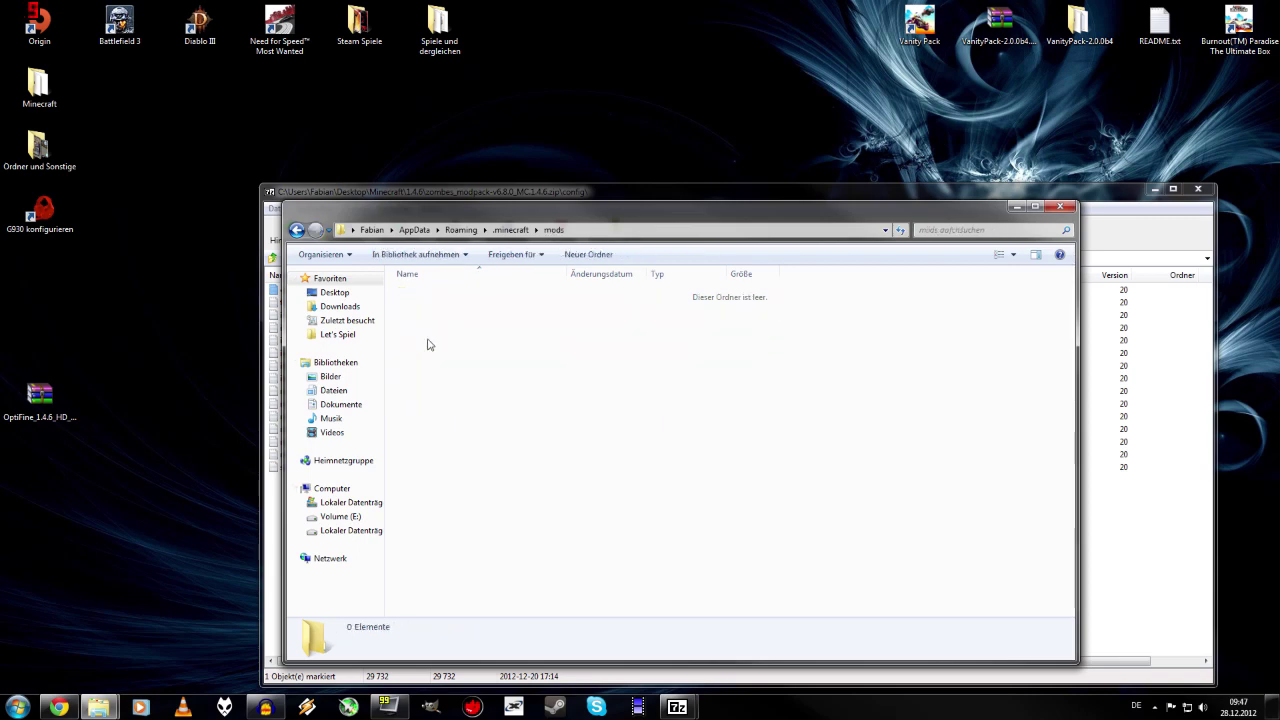
pyautogui.rightClick(426, 342)
pyautogui.moveTo(406, 519)
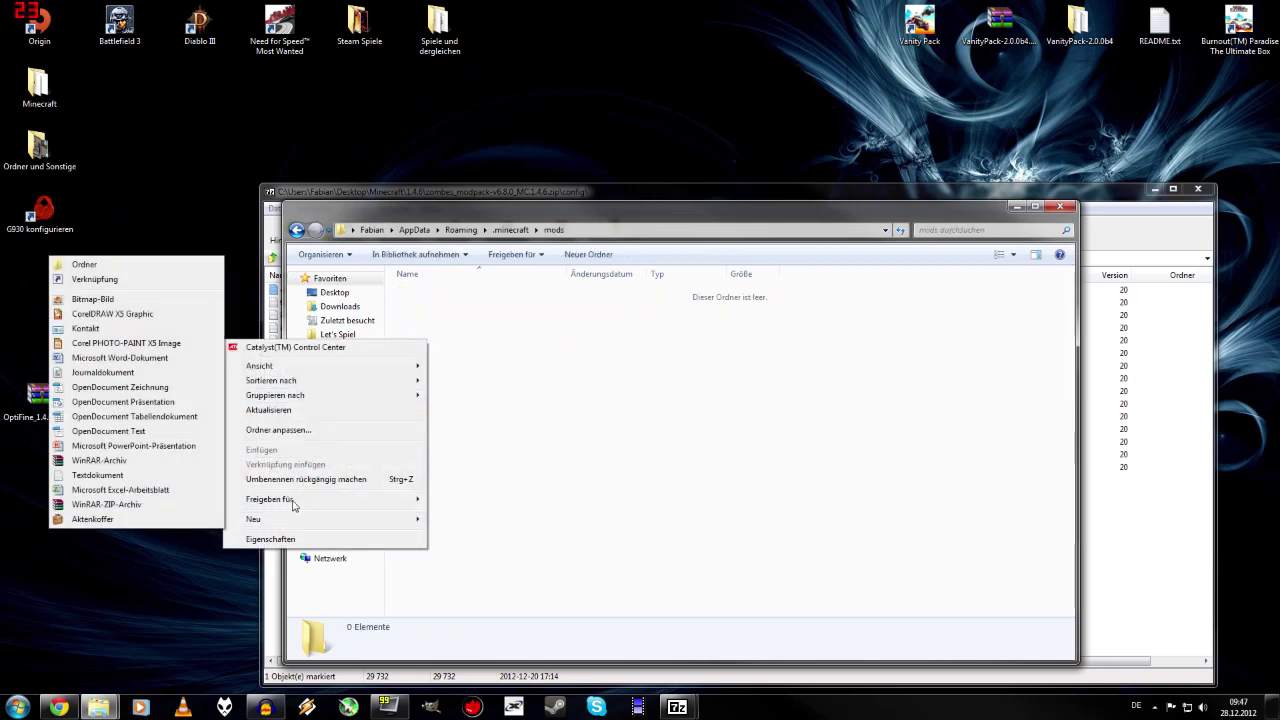
pyautogui.click(94, 264)
pyautogui.write('zombe')
pyautogui.press('Return')
pyautogui.press('Return')
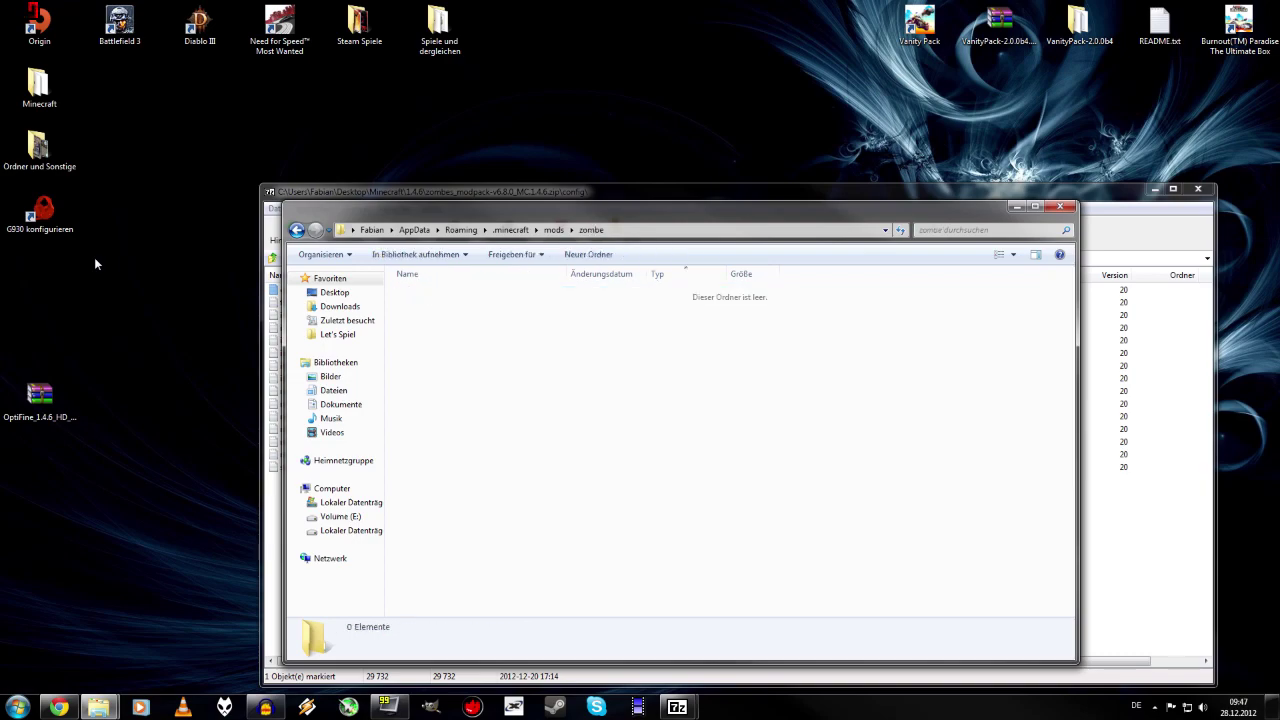
# - Place the zombe folder window beside the modpack archive and copy all files of the archive's config folder into zombe
pyautogui.click(660, 194)
pyautogui.moveTo(99, 707)
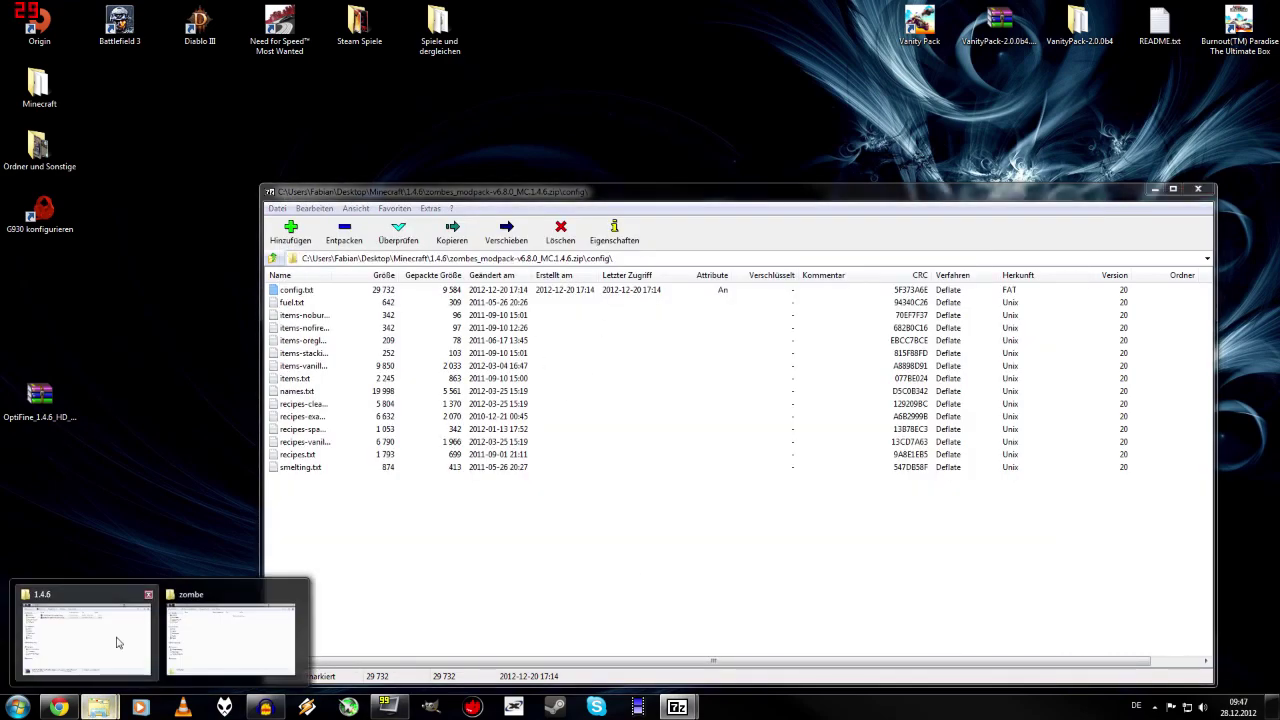
pyautogui.click(230, 638)
pyautogui.moveTo(700, 196); pyautogui.dragTo(443, 198)
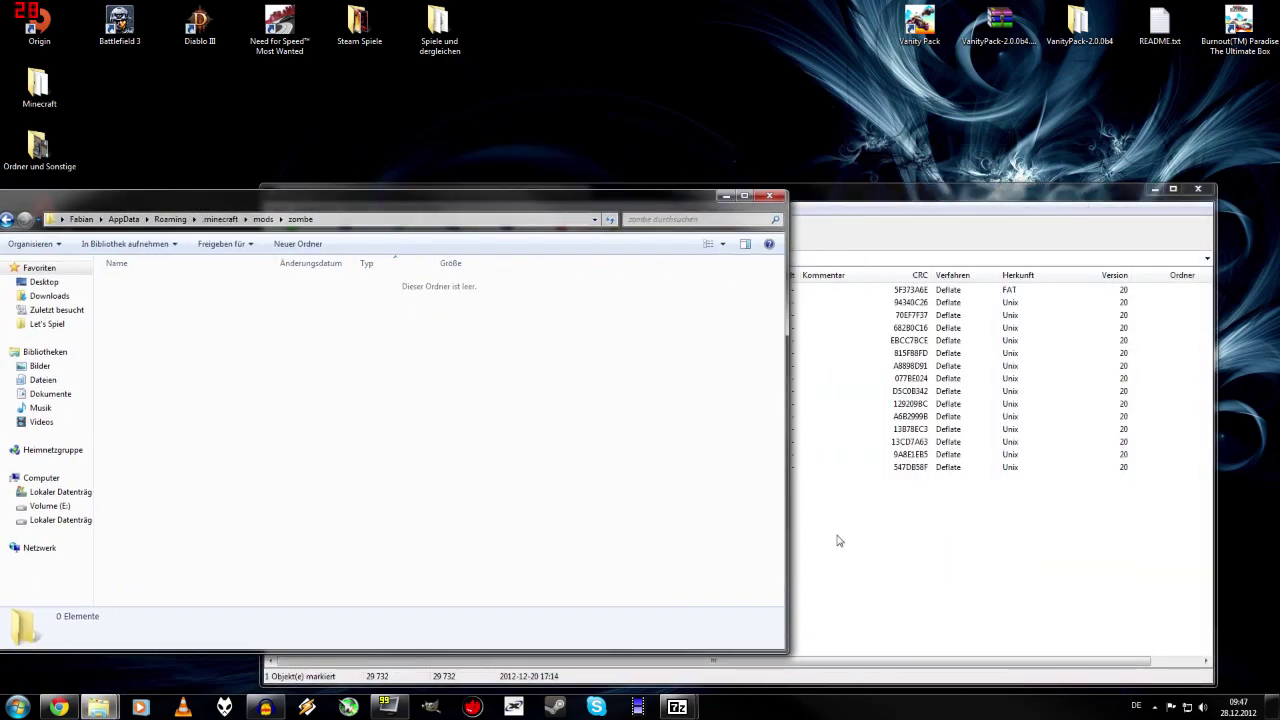
pyautogui.click(839, 541)
pyautogui.hotkey('ctrl', 'a')
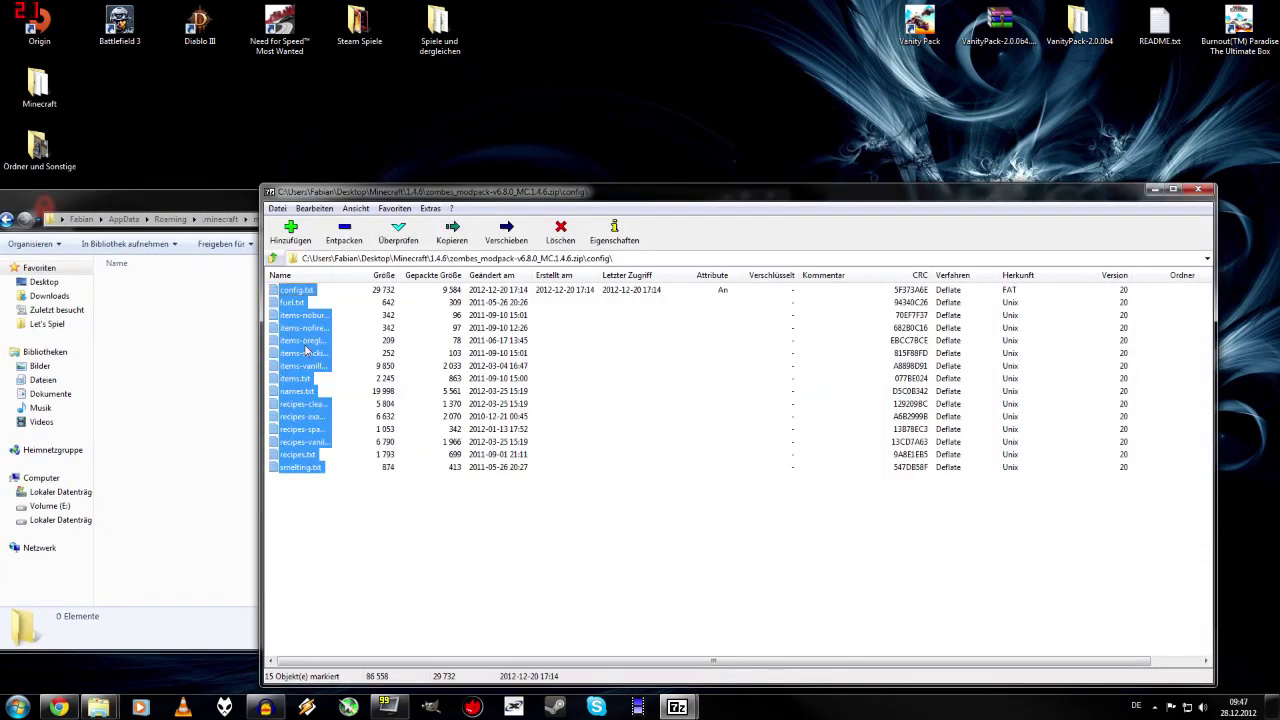
pyautogui.moveTo(305, 349); pyautogui.dragTo(243, 414)
# - Reposition the zombe folder window and close the modpack archive window
pyautogui.moveTo(535, 211); pyautogui.dragTo(818, 202)
pyautogui.click(1120, 196)
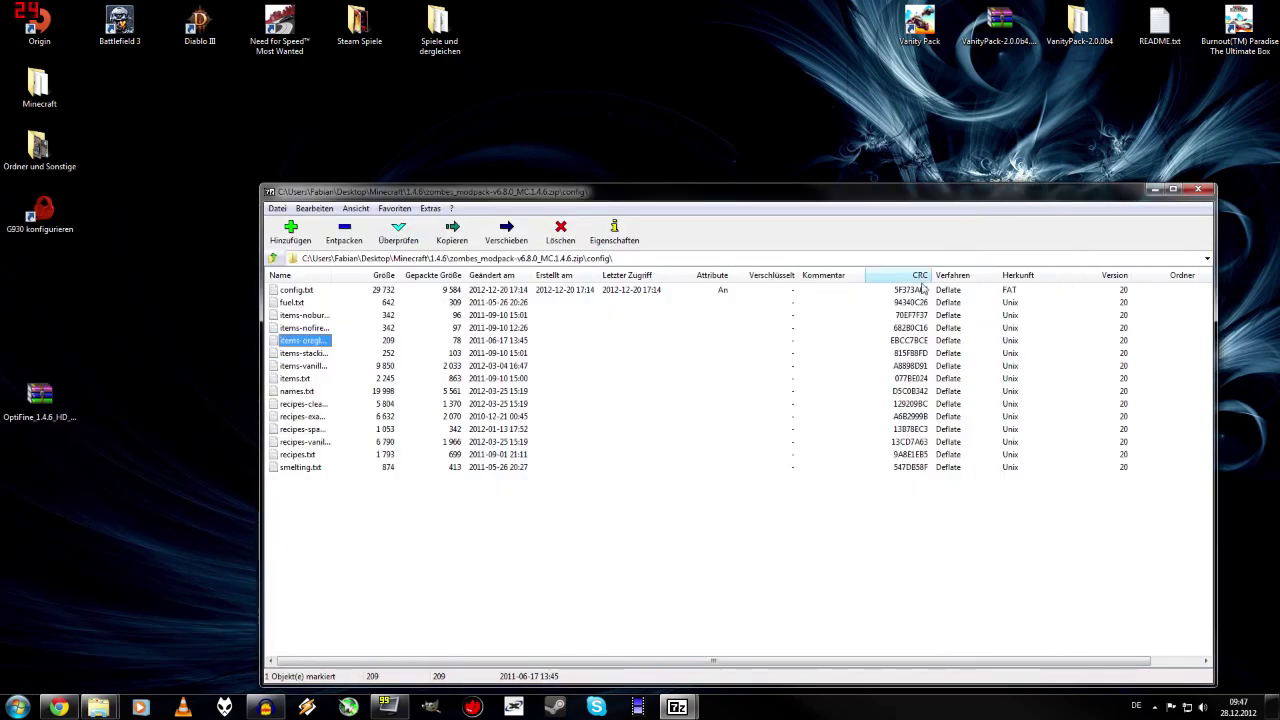
pyautogui.click(1199, 193)
# - Open config.txt from the zombe folder in the text editor and remove the # before modFlyEnabled to enable the fly mod
pyautogui.click(486, 571)
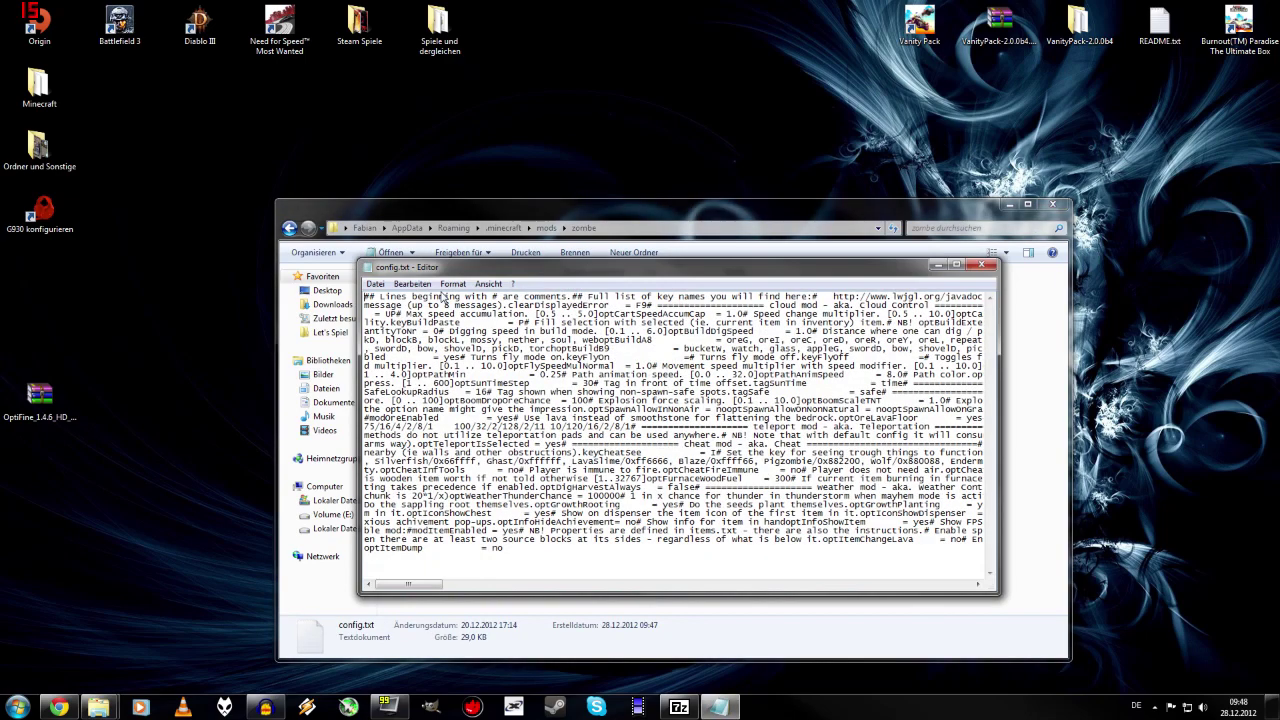
pyautogui.moveTo(436, 588)
pyautogui.mouseDown()
pyautogui.moveTo(613, 598)
pyautogui.moveTo(428, 598)
pyautogui.mouseUp()
pyautogui.moveTo(392, 585); pyautogui.dragTo(896, 575)
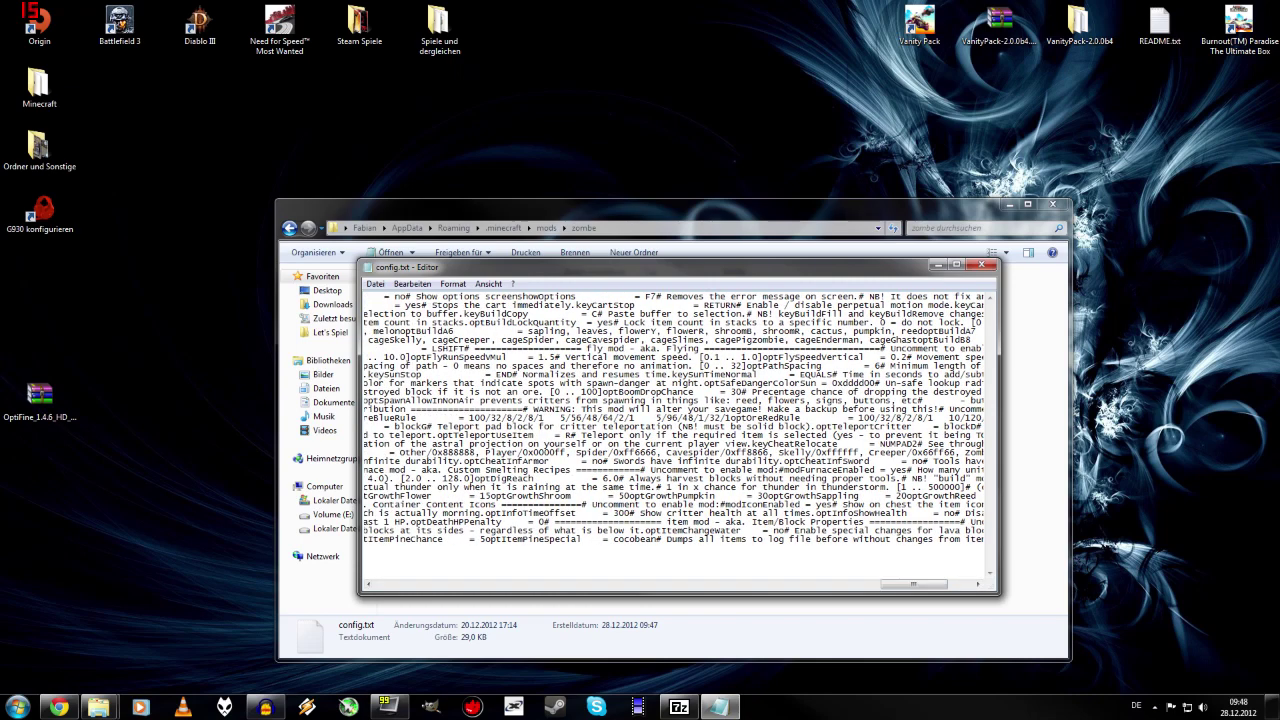
pyautogui.moveTo(913, 584); pyautogui.dragTo(937, 584)
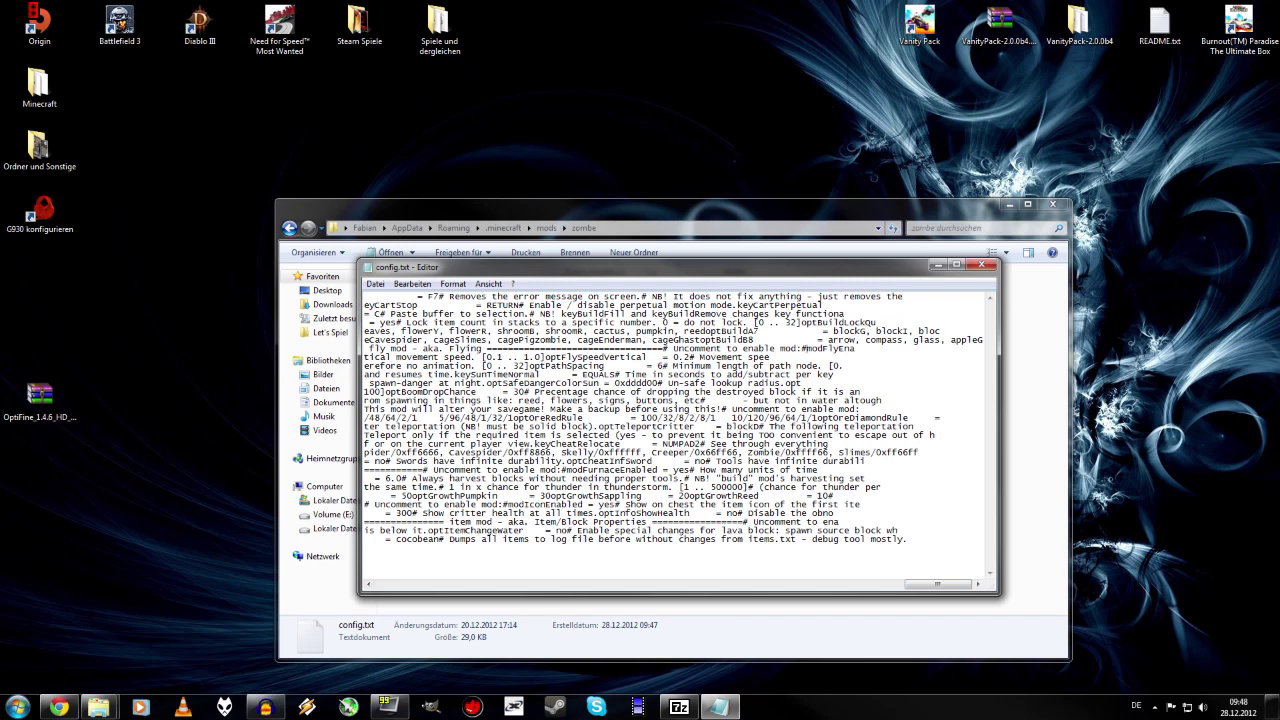
pyautogui.press('BackSpace')
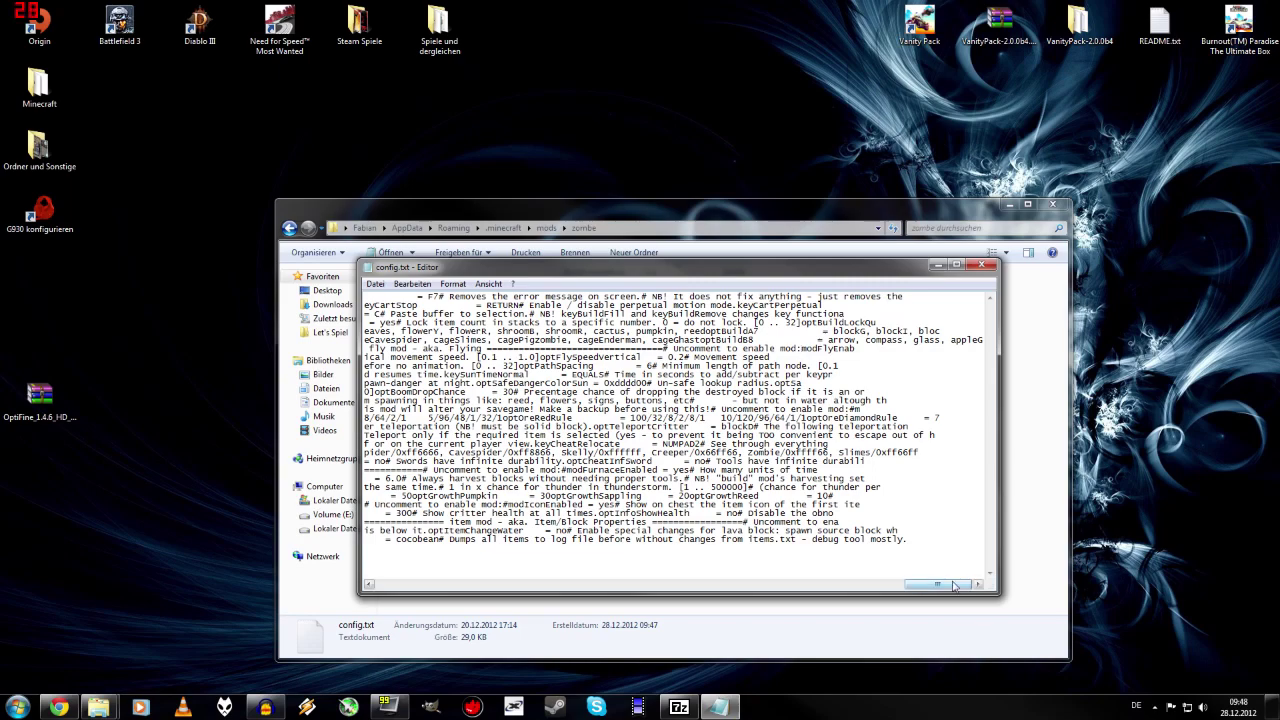
# - Review the fly mod and other settings in config.txt and close the file without saving the changes
pyautogui.moveTo(953, 586); pyautogui.dragTo(302, 529)
pyautogui.moveTo(705, 618); pyautogui.dragTo(366, 590)
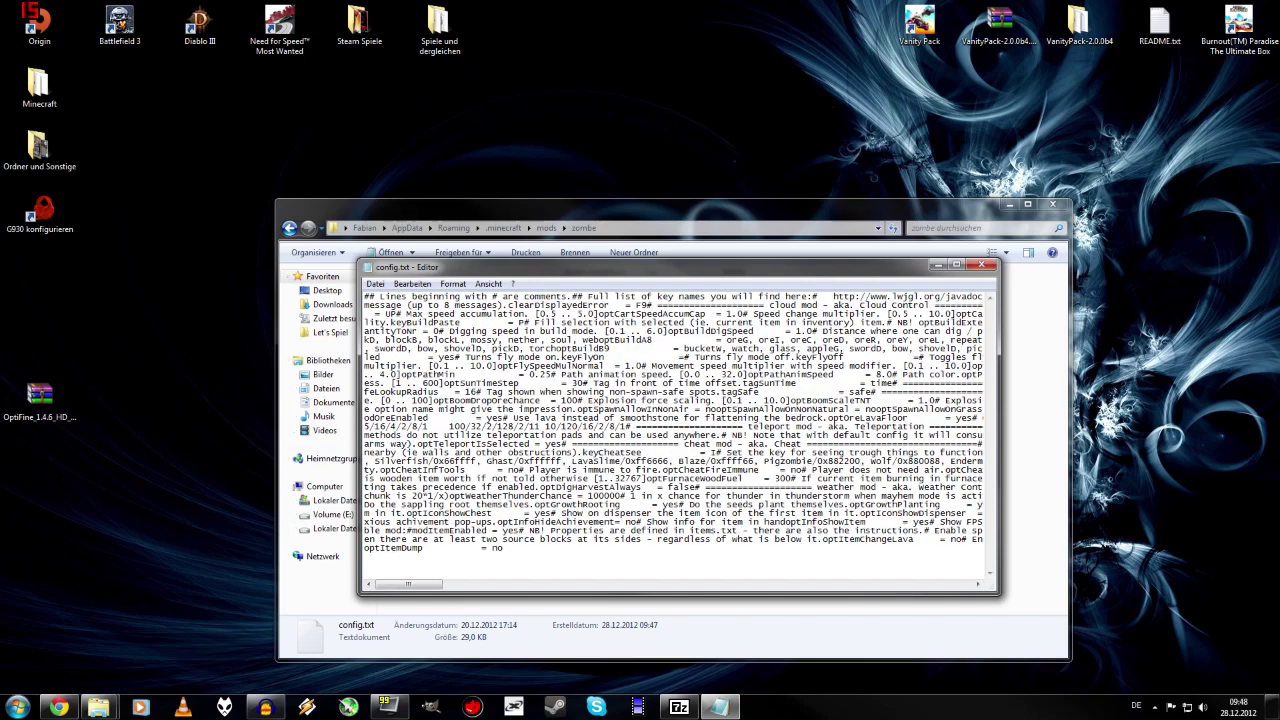
pyautogui.moveTo(373, 356); pyautogui.dragTo(384, 356)
pyautogui.click(978, 585)
pyautogui.moveTo(978, 590); pyautogui.dragTo(978, 590)
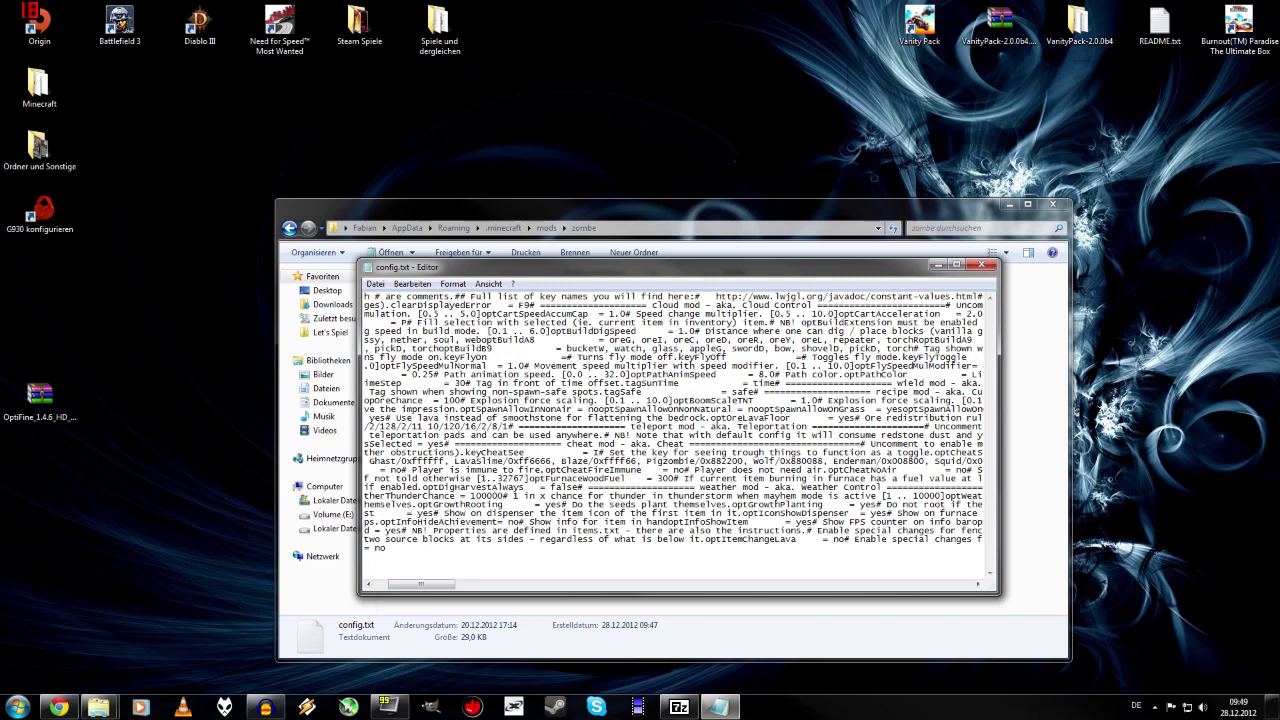
pyautogui.click(984, 266)
pyautogui.click(657, 373)
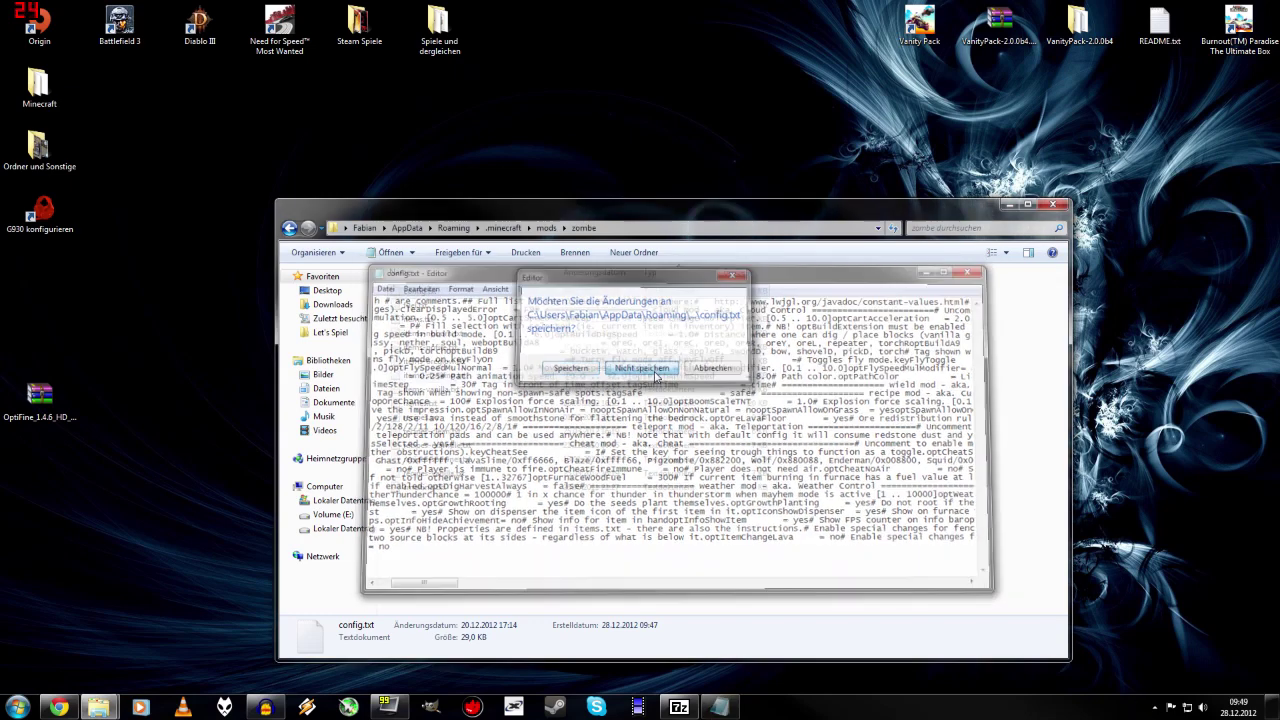
# - Close the zombe folder window and open TooManyItems2012_12_26_1.4.6.zip from the 1.4.6 folder as an archive in 7-Zip
pyautogui.click(1054, 206)
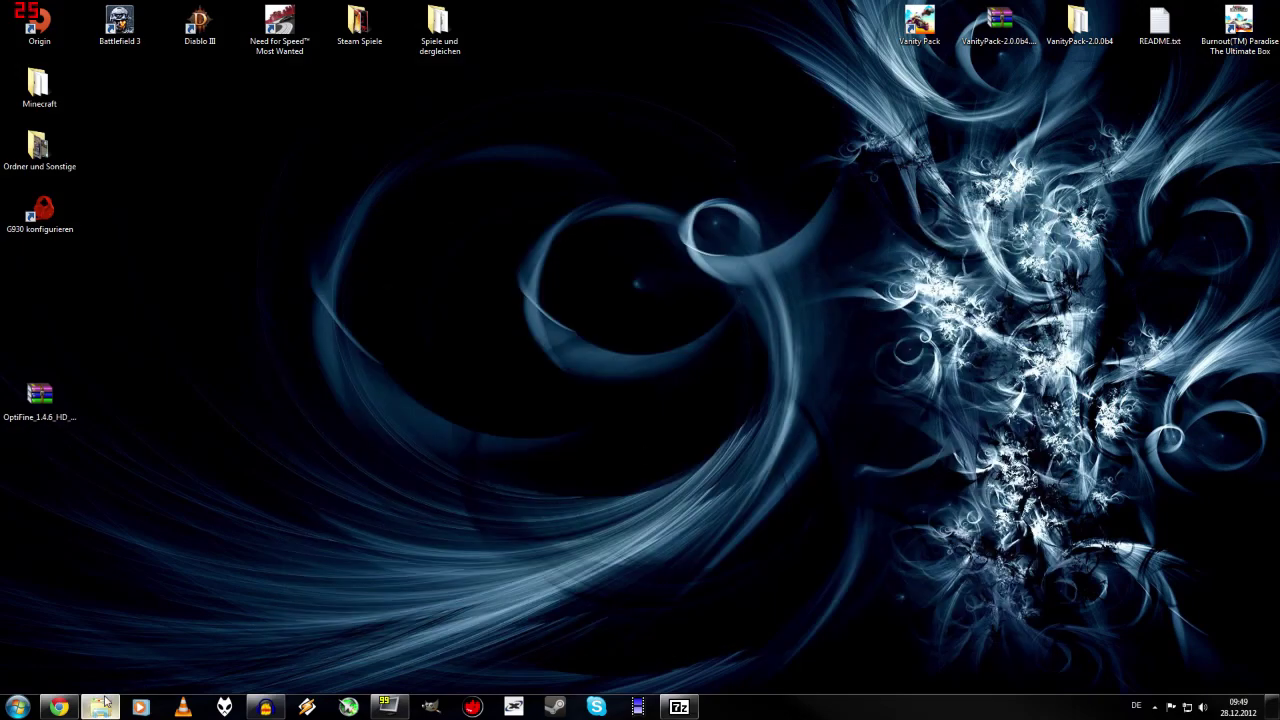
pyautogui.click(100, 706)
pyautogui.click(679, 707)
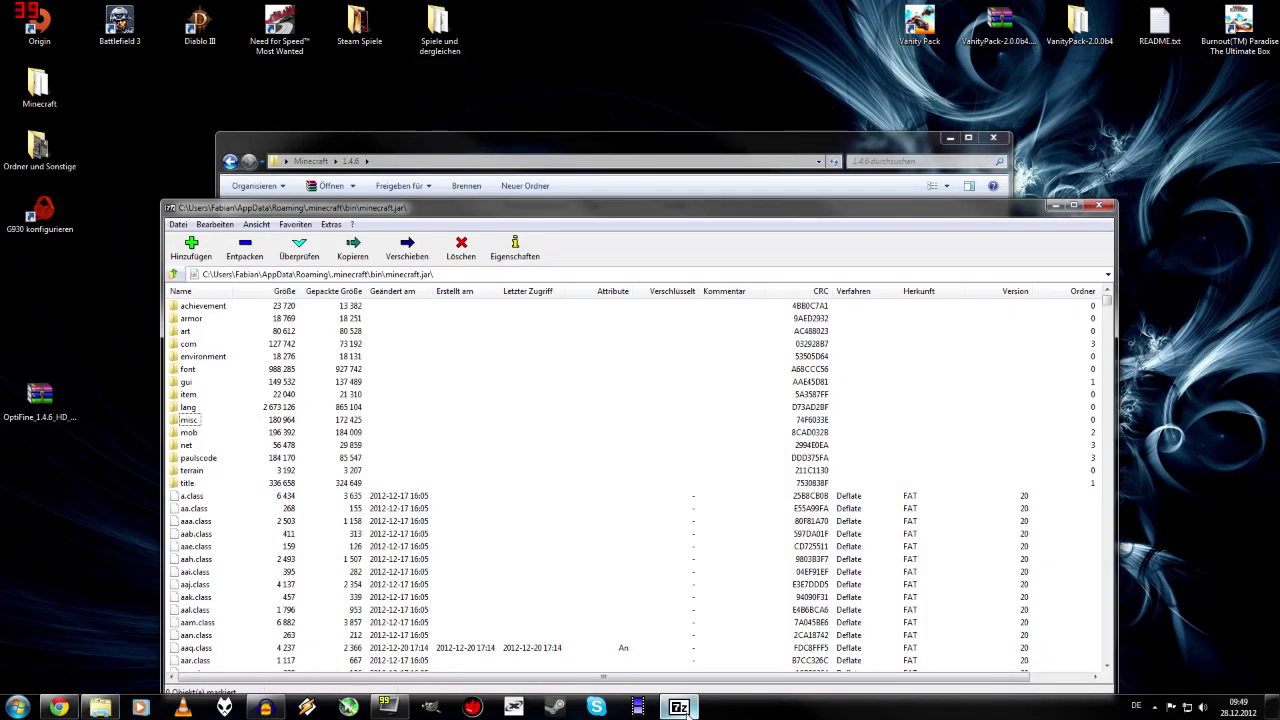
pyautogui.click(679, 707)
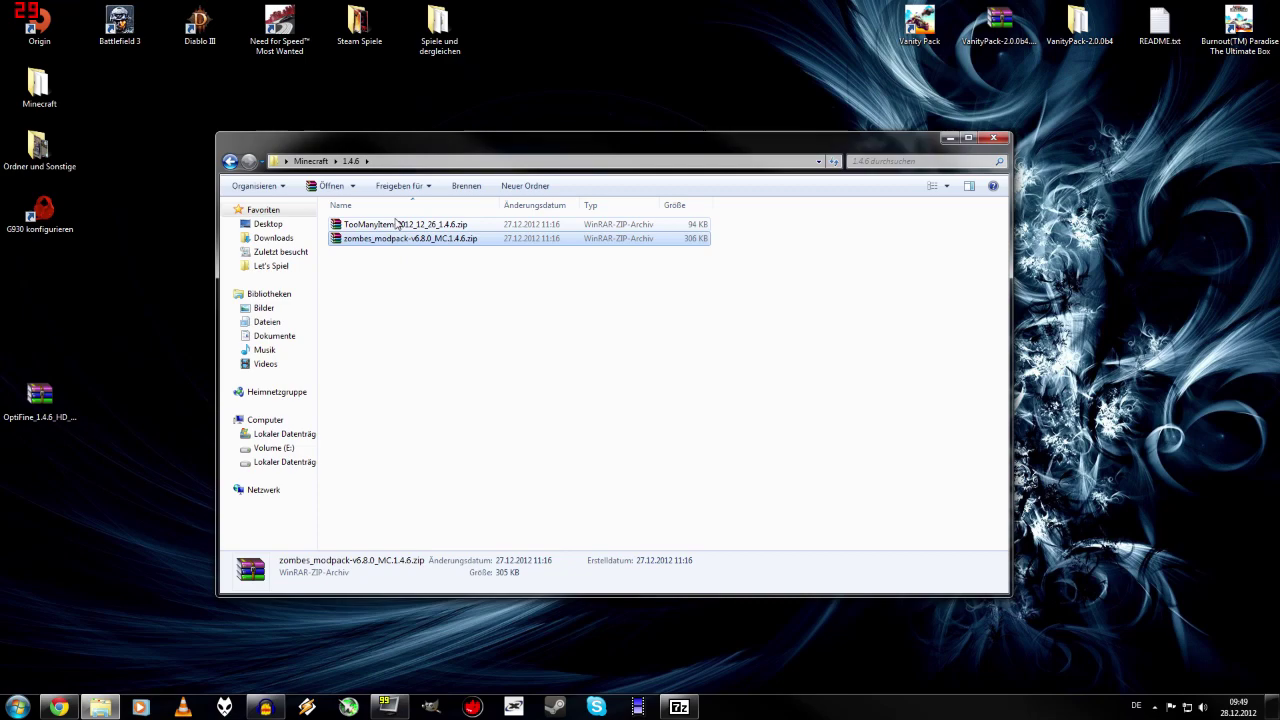
pyautogui.click(395, 228)
pyautogui.rightClick(395, 228)
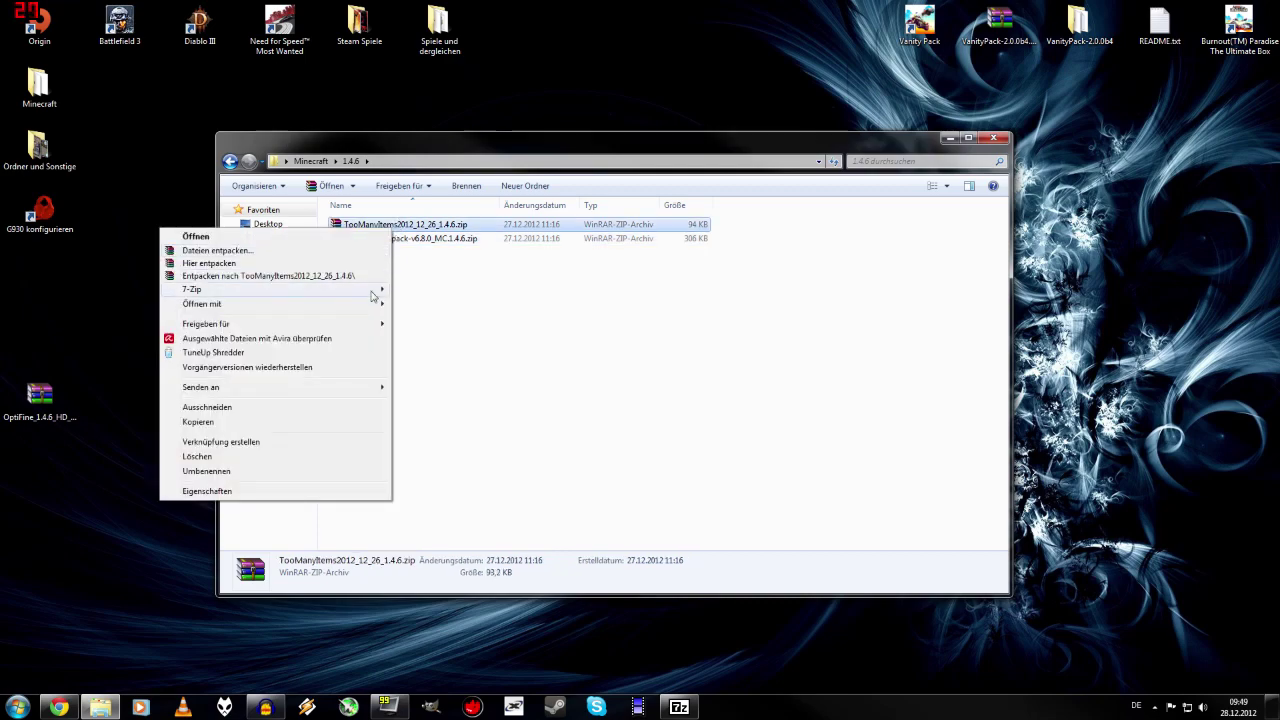
pyautogui.moveTo(372, 290)
pyautogui.click(423, 290)
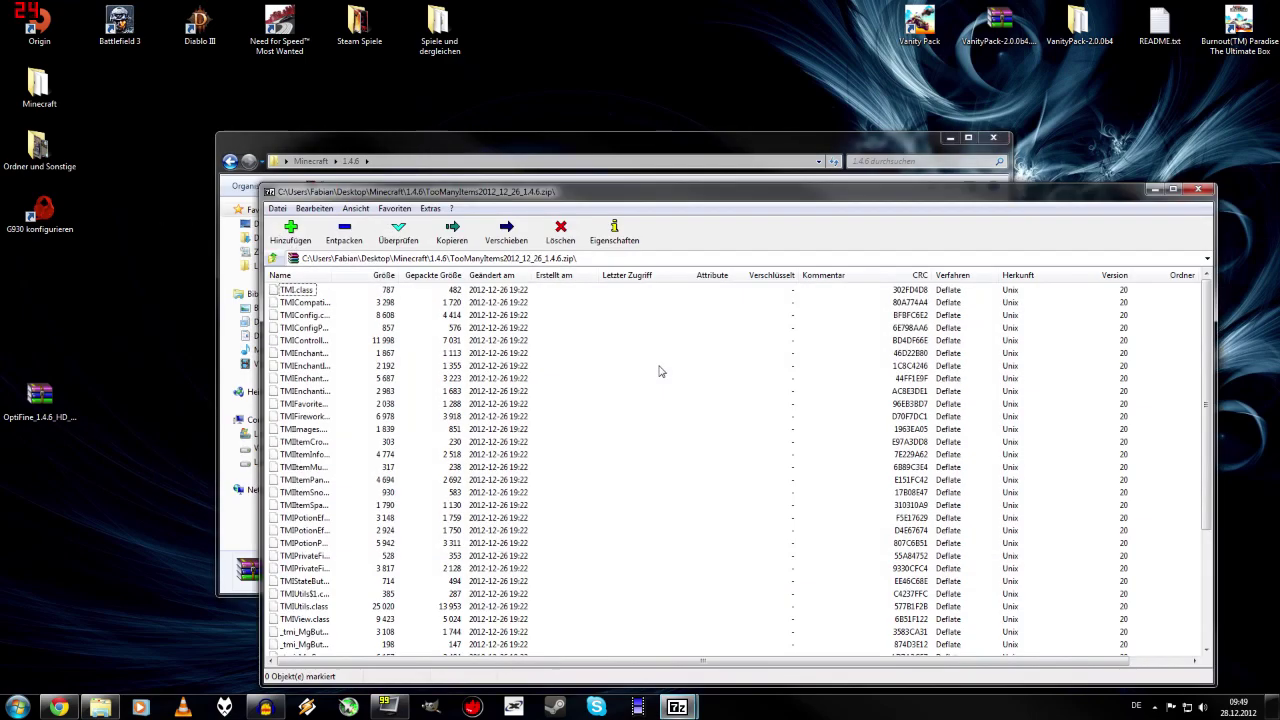
# - Reposition the TooManyItems archive window, review its file list, and minimize the 1.4.6 folder window
pyautogui.moveTo(634, 204); pyautogui.dragTo(506, 109)
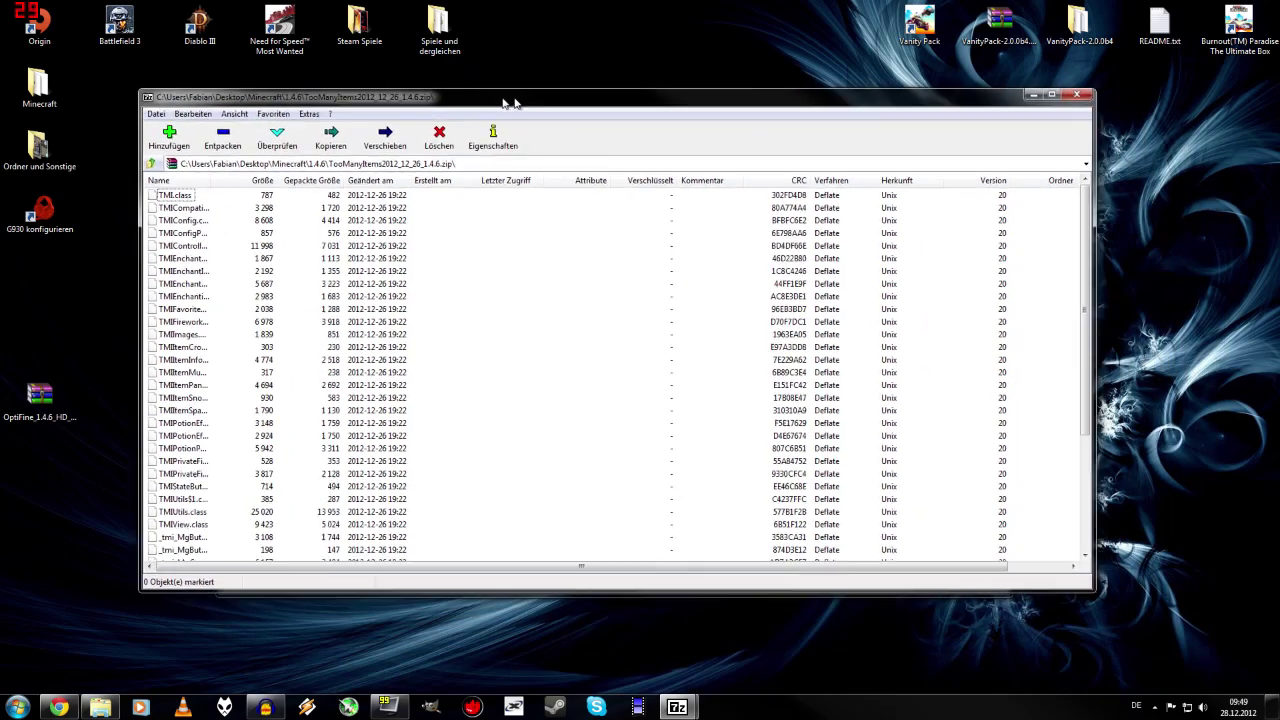
pyautogui.scroll(-5, 490, 390)
pyautogui.scroll(4, 490, 390)
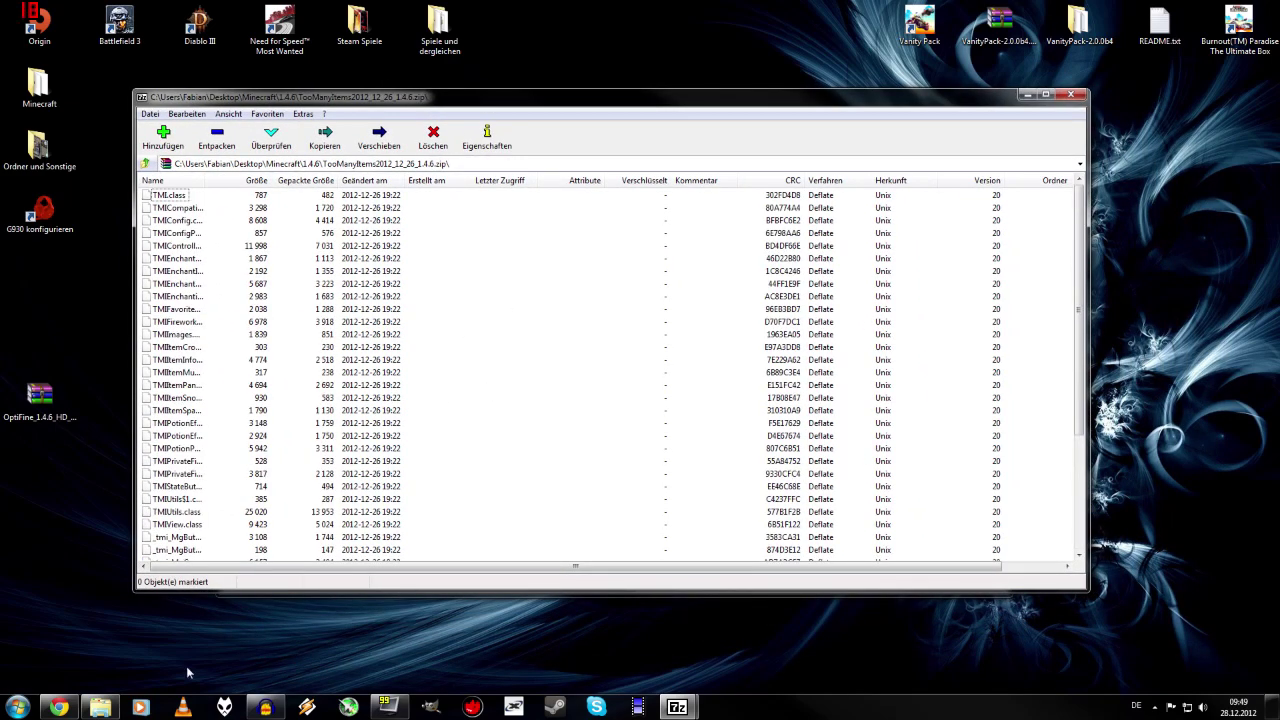
pyautogui.click(100, 707)
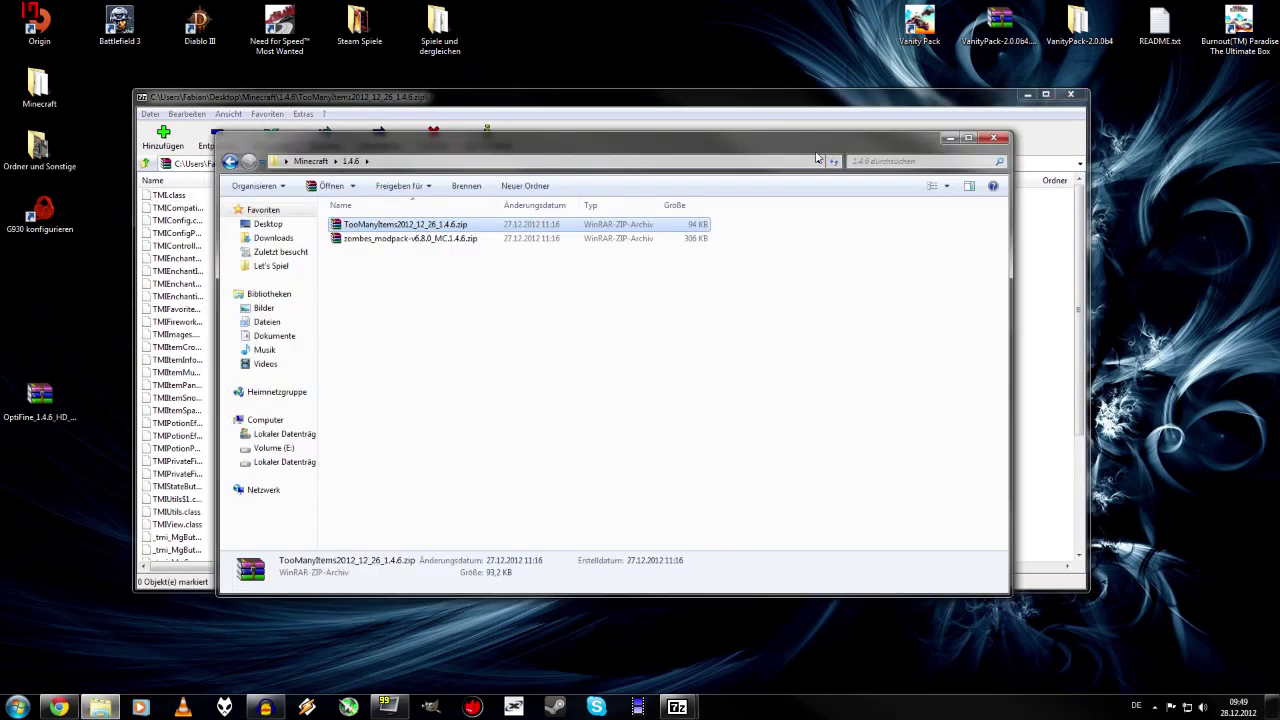
pyautogui.click(949, 137)
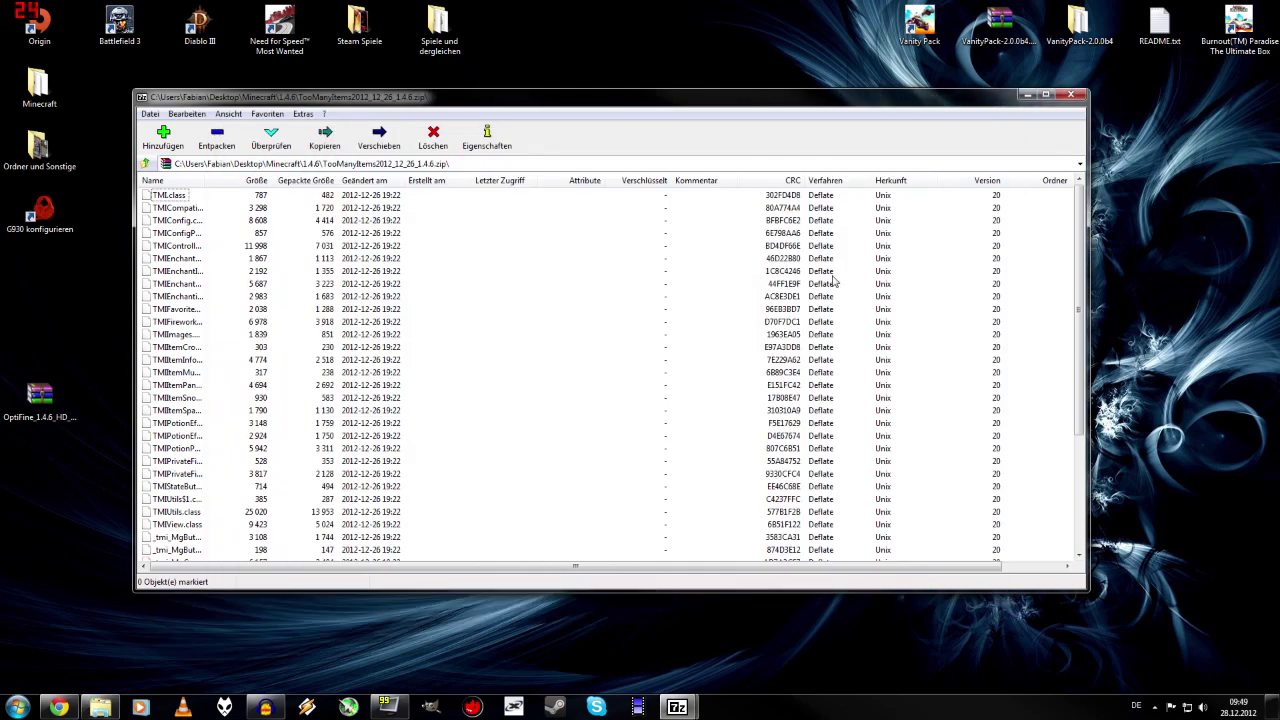
# - Open the .minecraft\bin folder from the roaming application data and open minecraft.jar as an archive in 7-Zip
pyautogui.press('super+r')
pyautogui.press('Return')
pyautogui.doubleClick(410, 292)
pyautogui.doubleClick(411, 293)
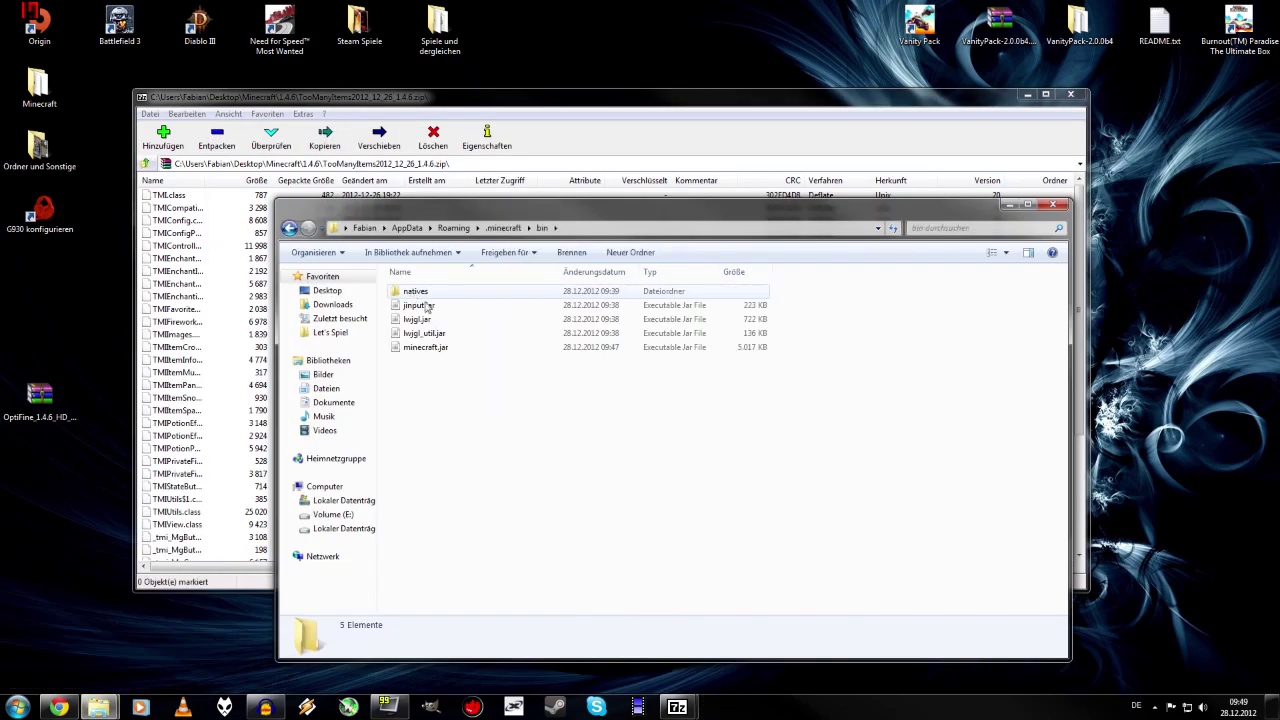
pyautogui.rightClick(425, 358)
pyautogui.click(523, 458)
pyautogui.click(677, 707)
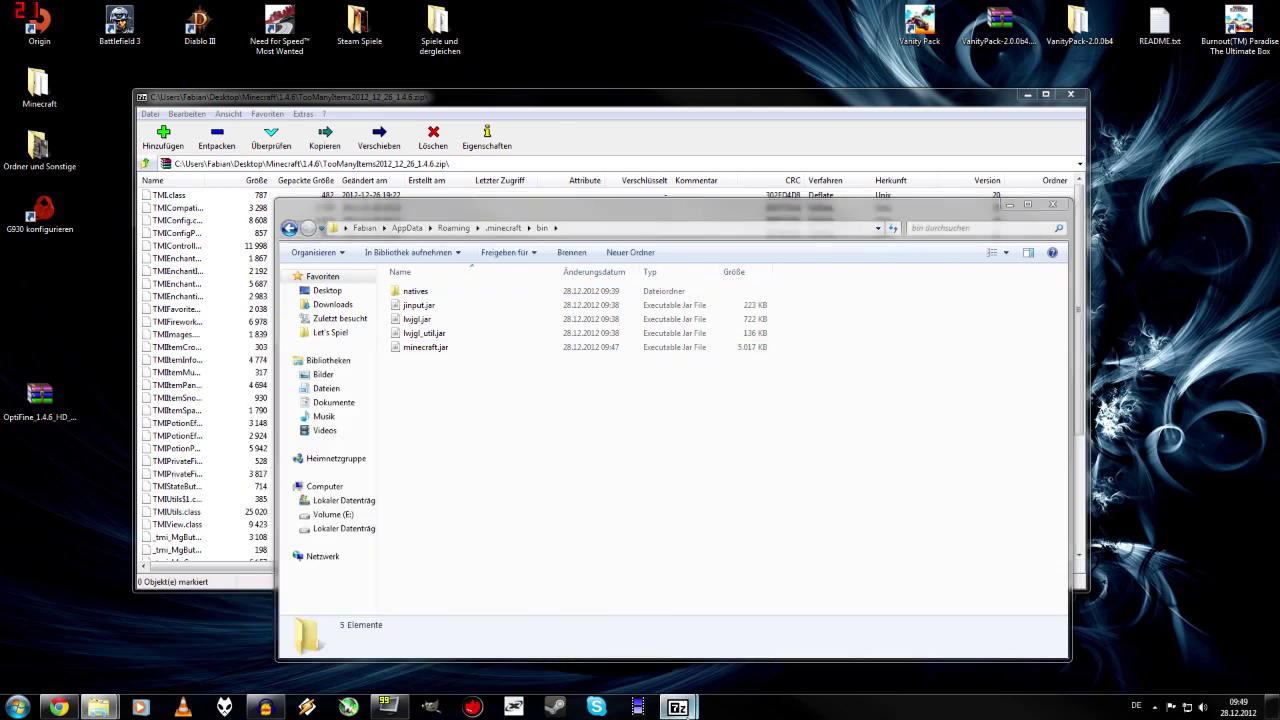
pyautogui.click(588, 643)
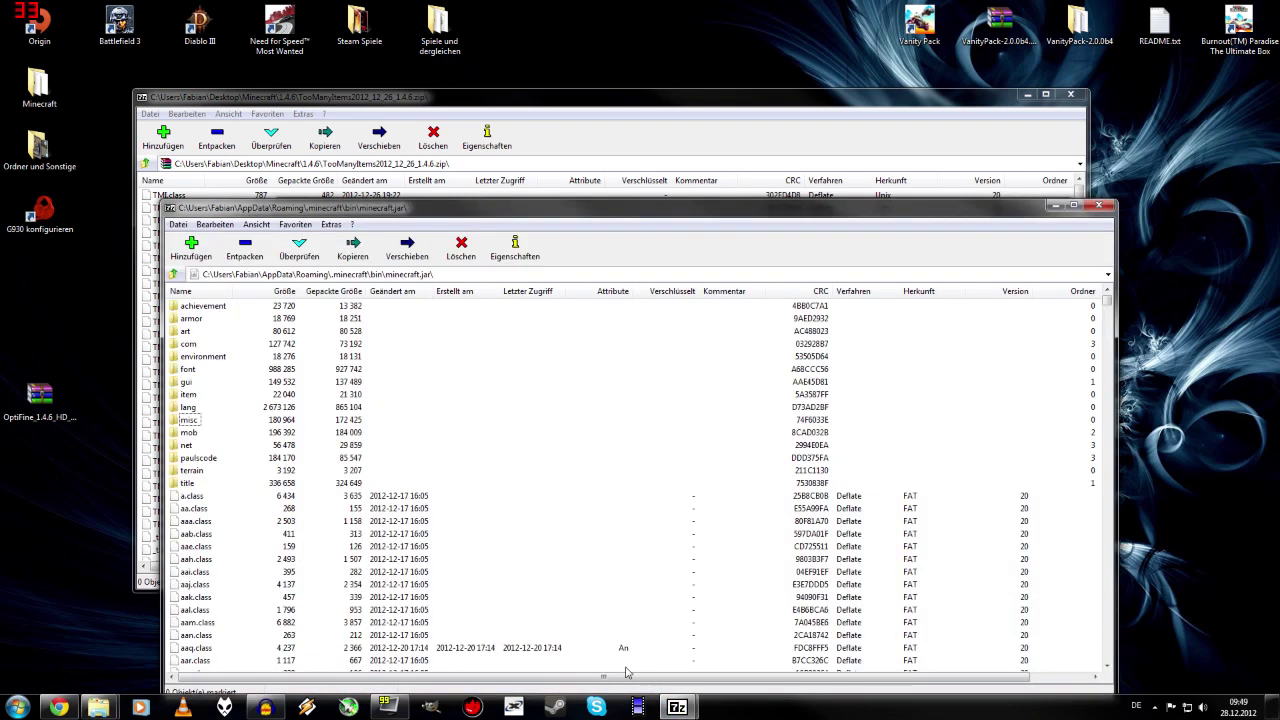
# - Bring the TooManyItems archive to the front and close the bin folder window
pyautogui.click(643, 195)
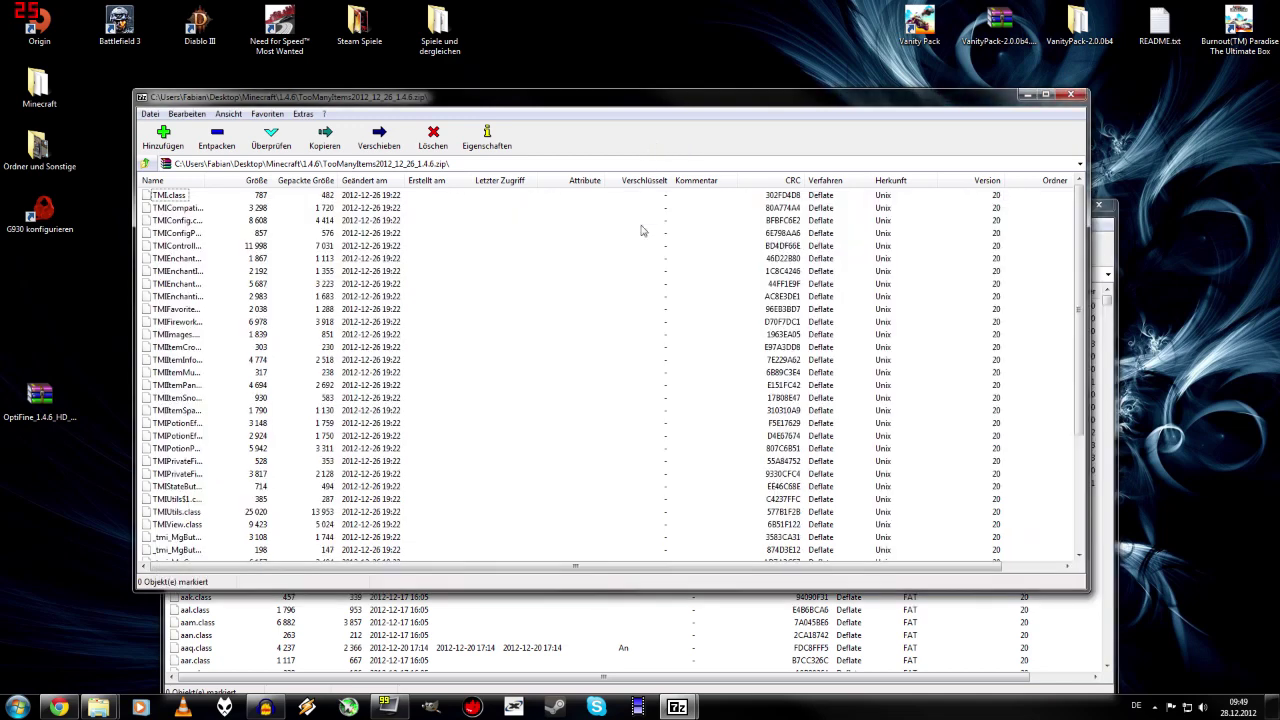
pyautogui.moveTo(98, 707)
pyautogui.click(185, 650)
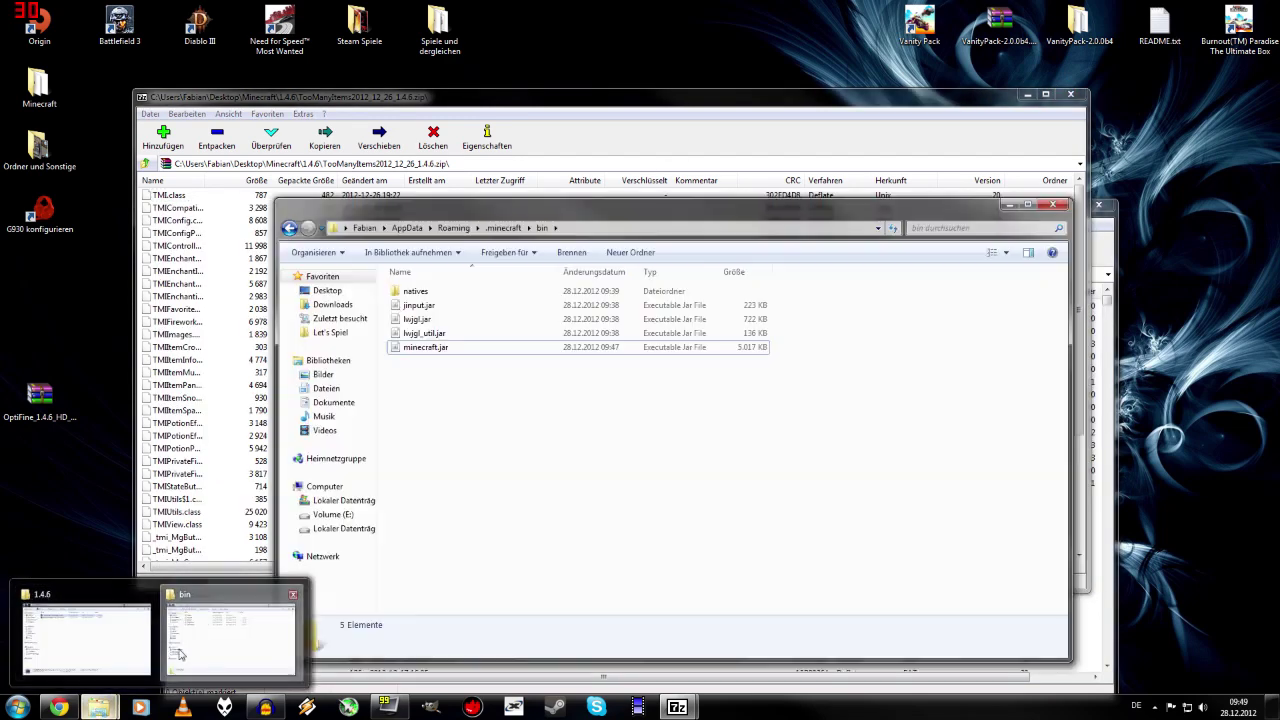
pyautogui.click(1052, 205)
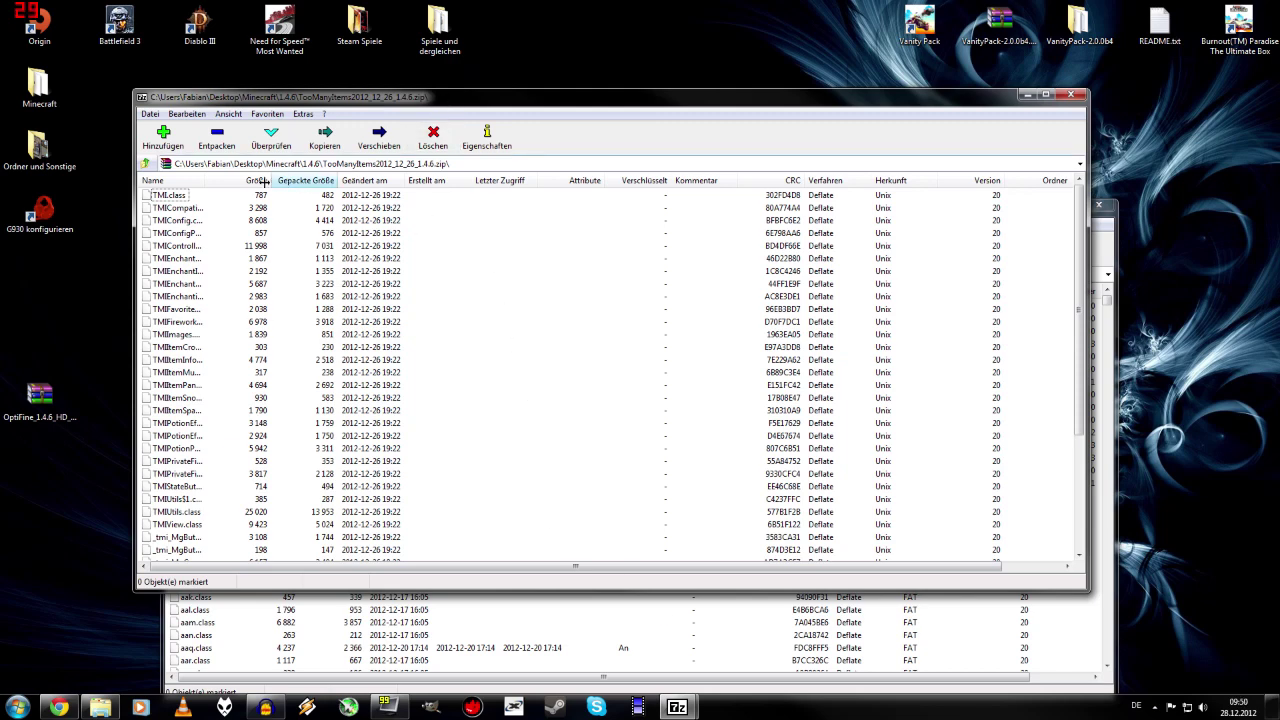
# - Copy all files from the TooManyItems archive into minecraft.jar and close both archive windows
pyautogui.click(568, 614)
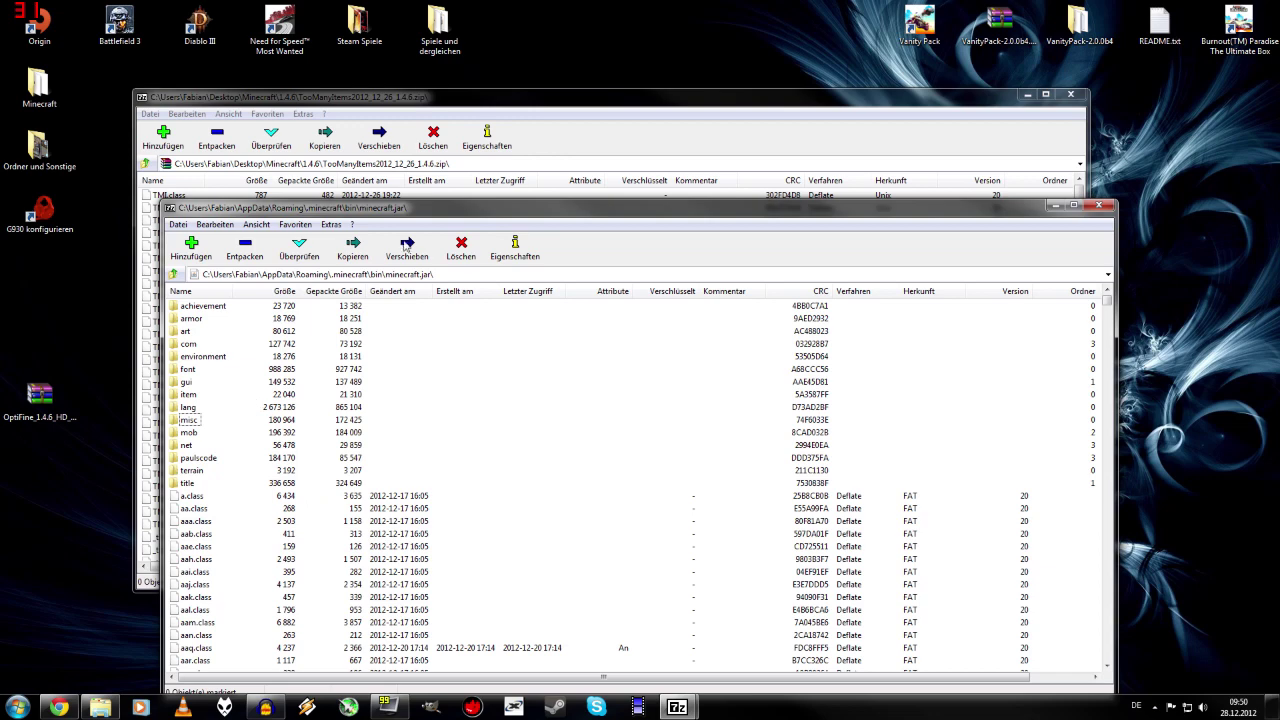
pyautogui.click(410, 106)
pyautogui.hotkey('ctrl', 'a')
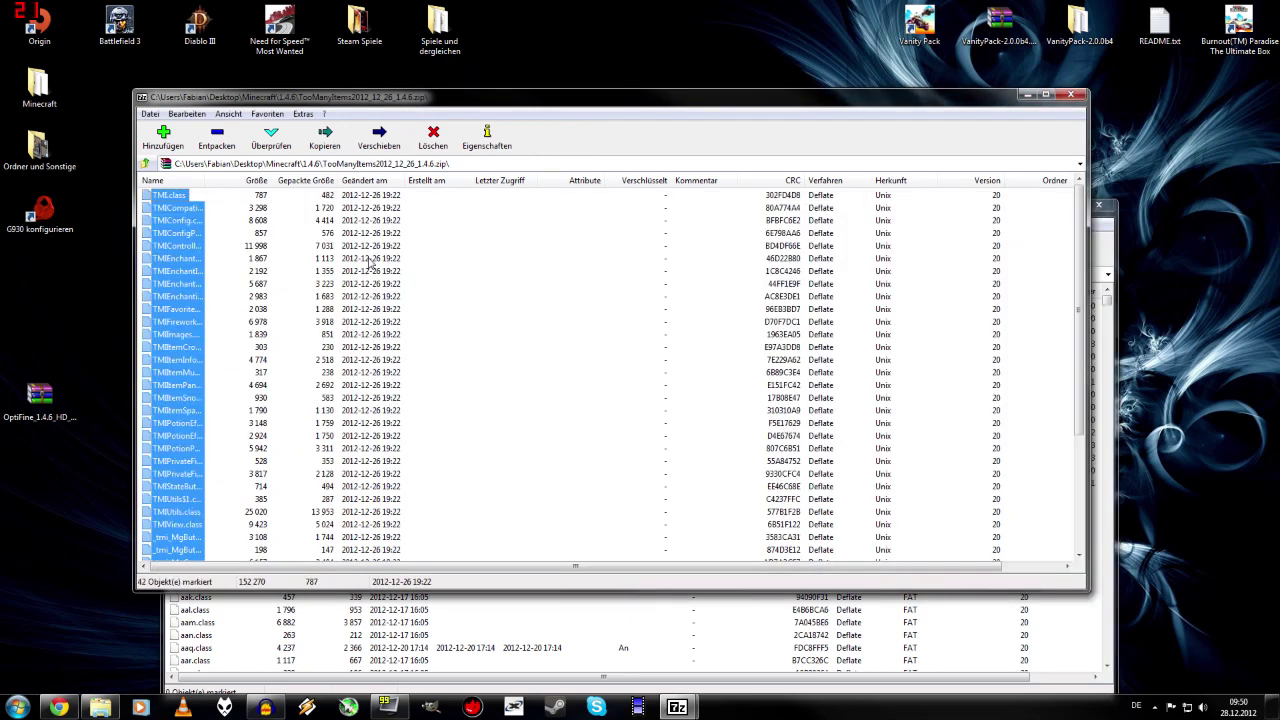
pyautogui.moveTo(196, 410); pyautogui.dragTo(657, 628)
pyautogui.click(624, 398)
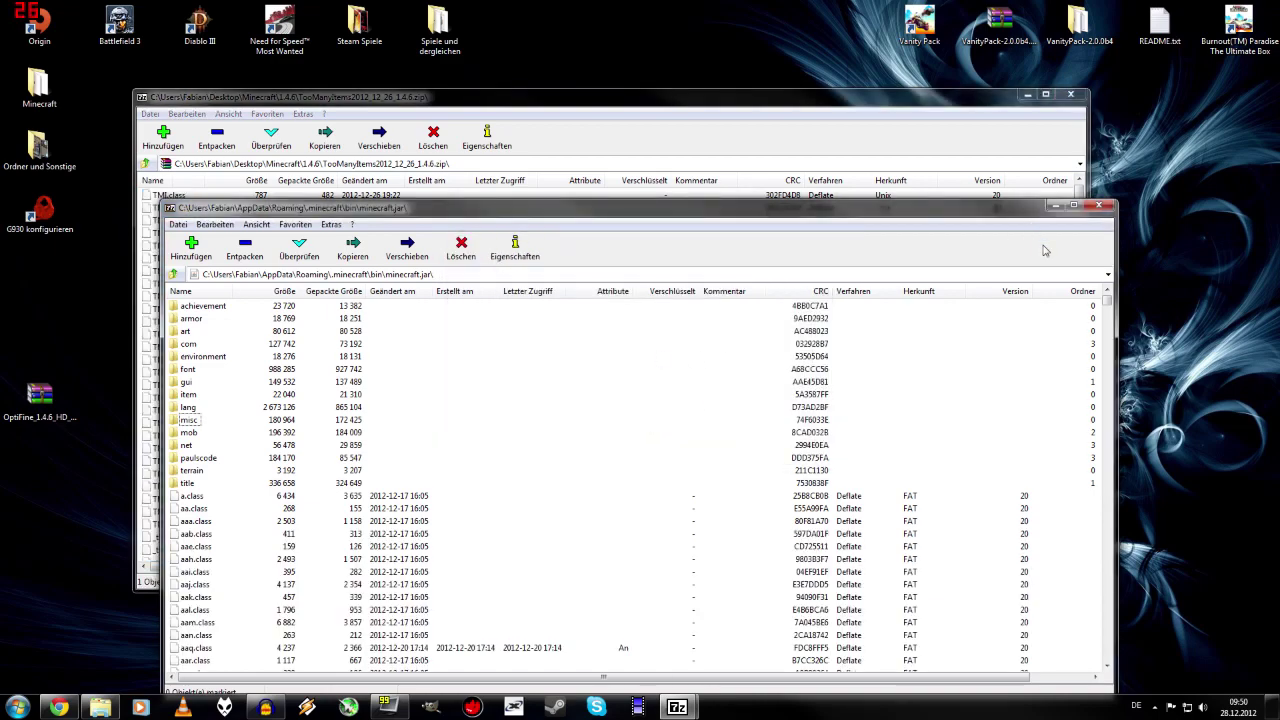
pyautogui.click(1100, 207)
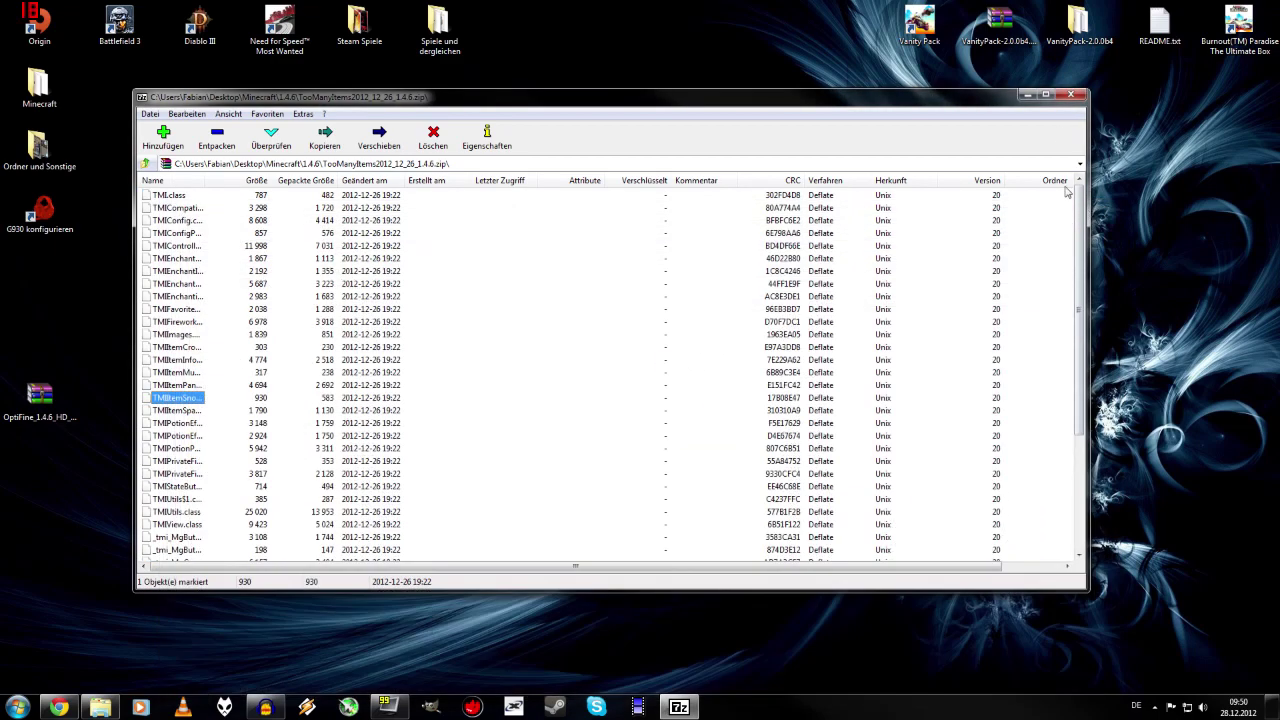
pyautogui.click(1071, 95)
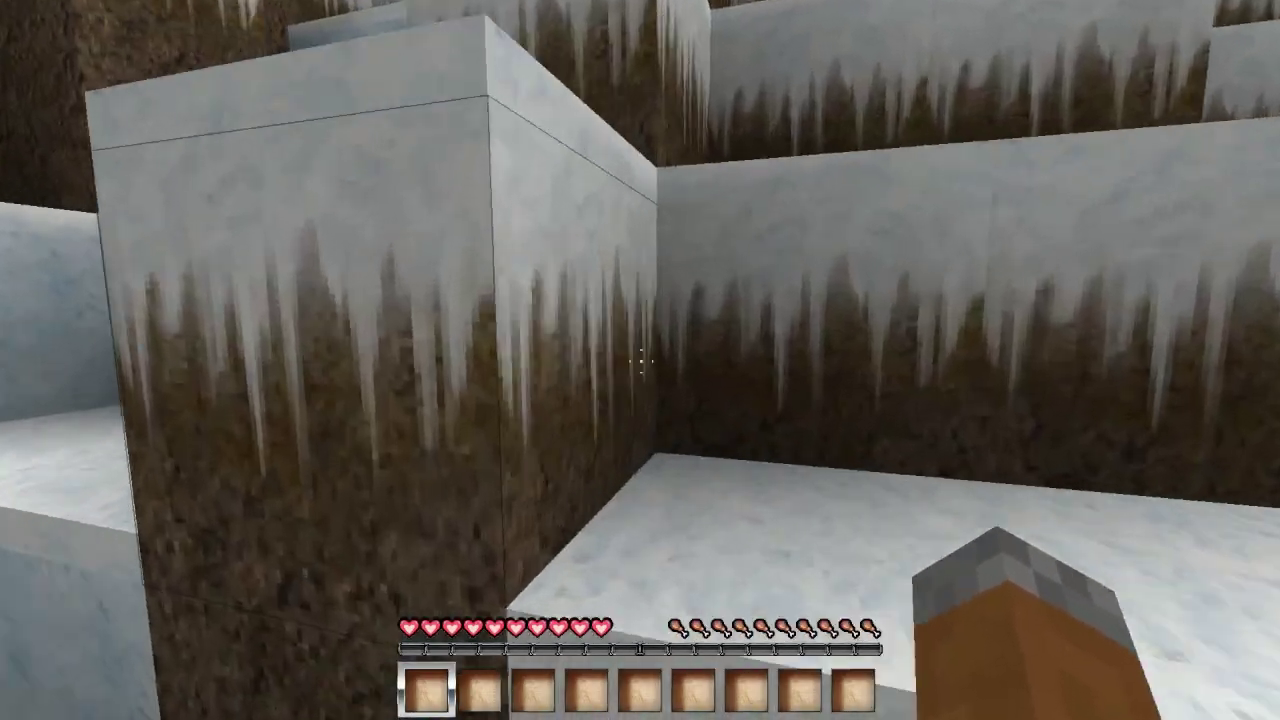
# - In Minecraft, open the inventory, show the TooManyItems overlay, and page through its item list
pyautogui.press('e')
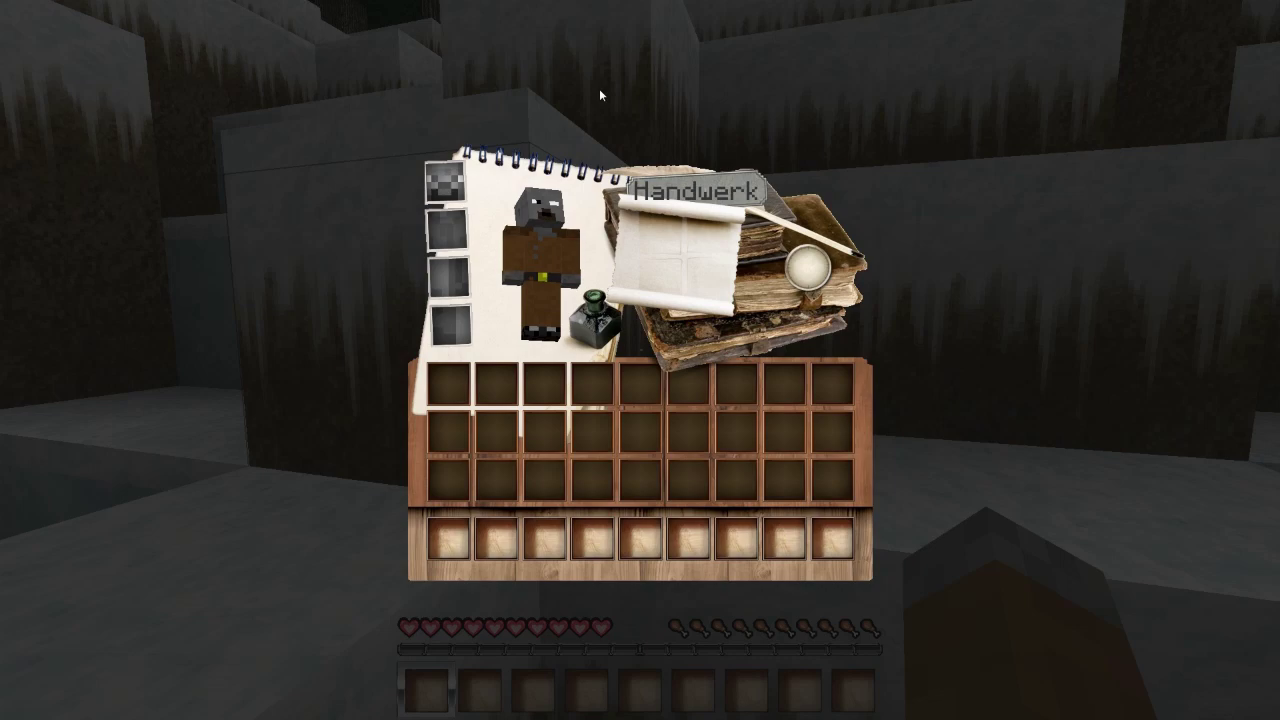
pyautogui.press('o')
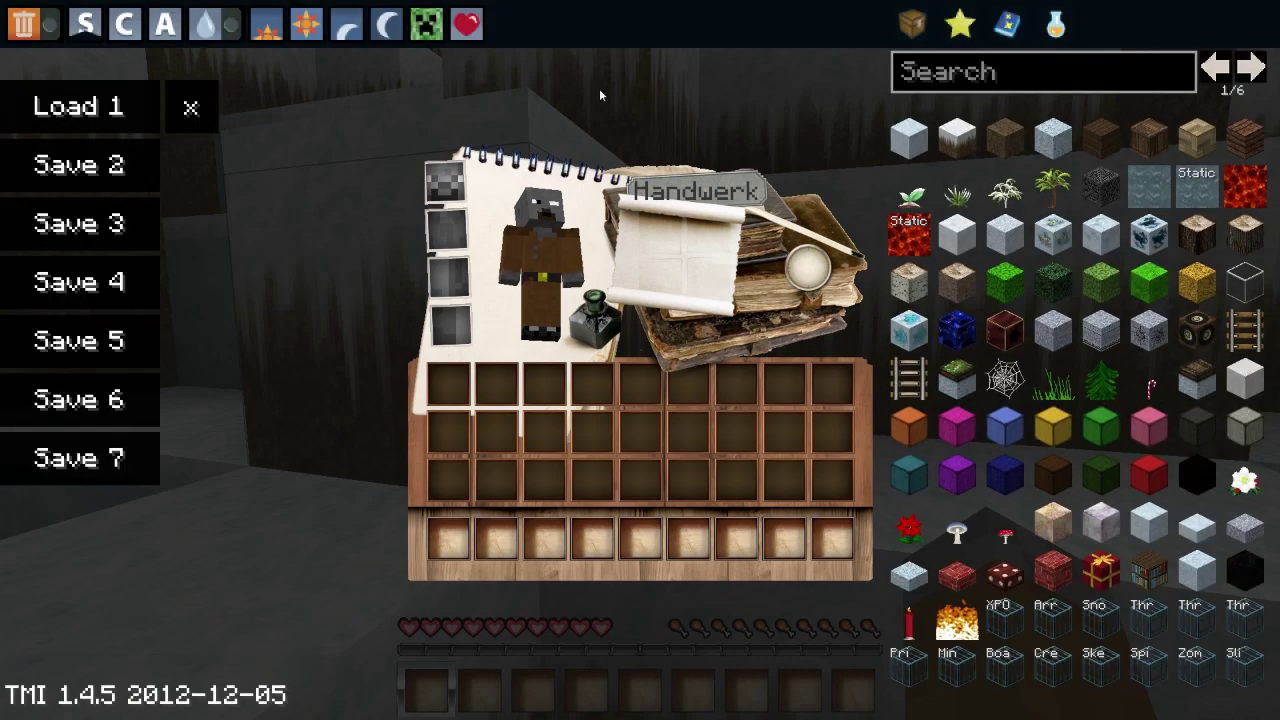
pyautogui.click(1258, 67)
pyautogui.click(1258, 67)
pyautogui.click(1258, 67)
pyautogui.click(1258, 67)
pyautogui.click(1258, 67)
pyautogui.click(1258, 67)
pyautogui.click(1258, 67)
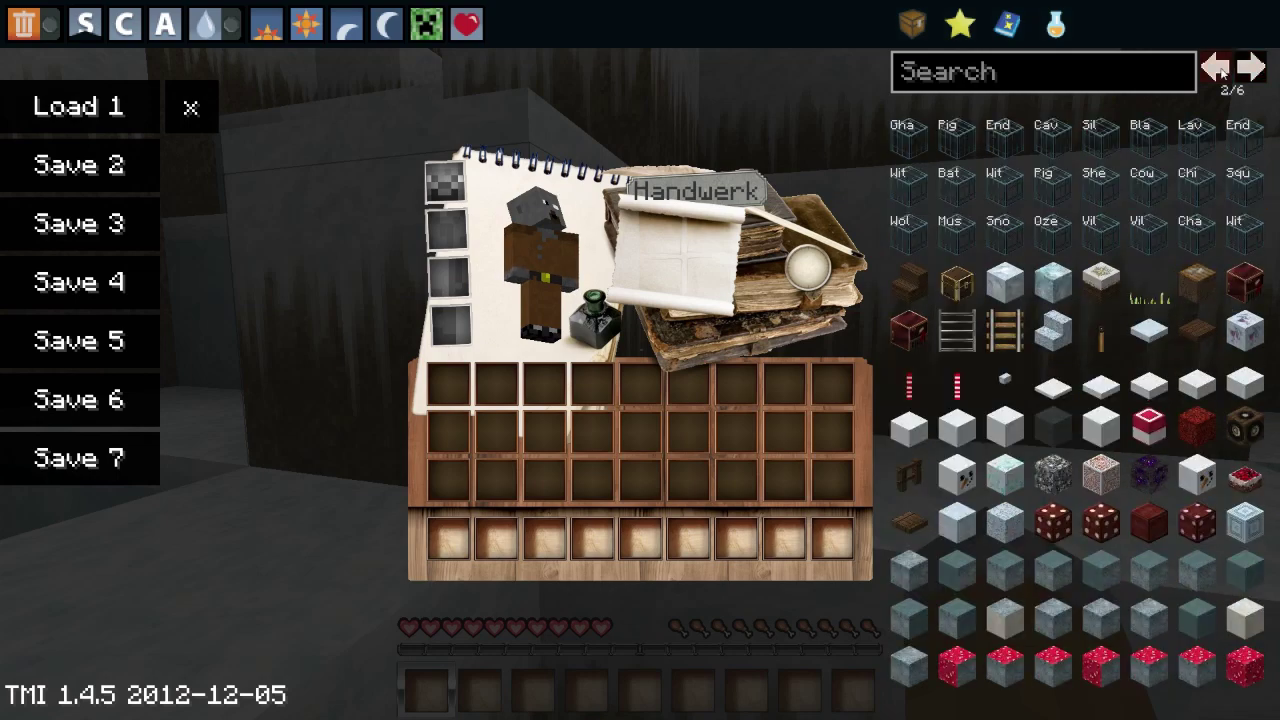
pyautogui.click(1215, 67)
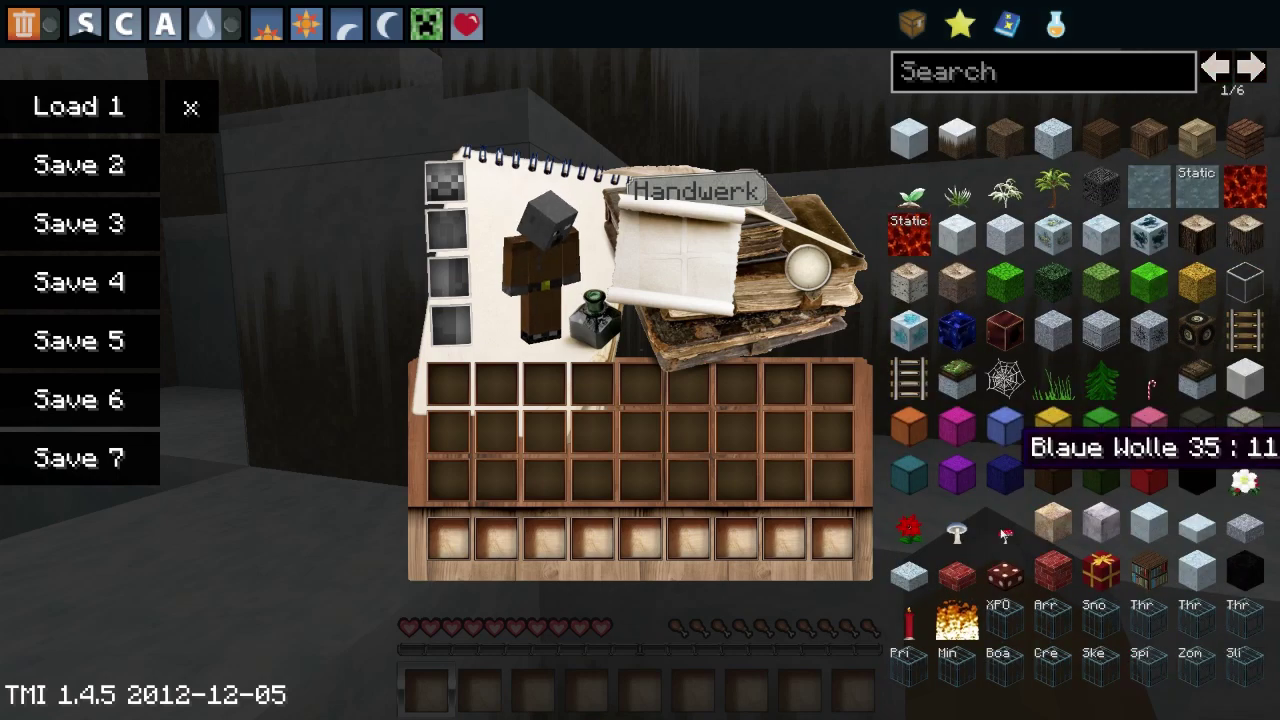
# - Take a stack of the spawner labelled Arr from the item list and place one spawner on the snow
pyautogui.click(1065, 625)
pyautogui.press('e')
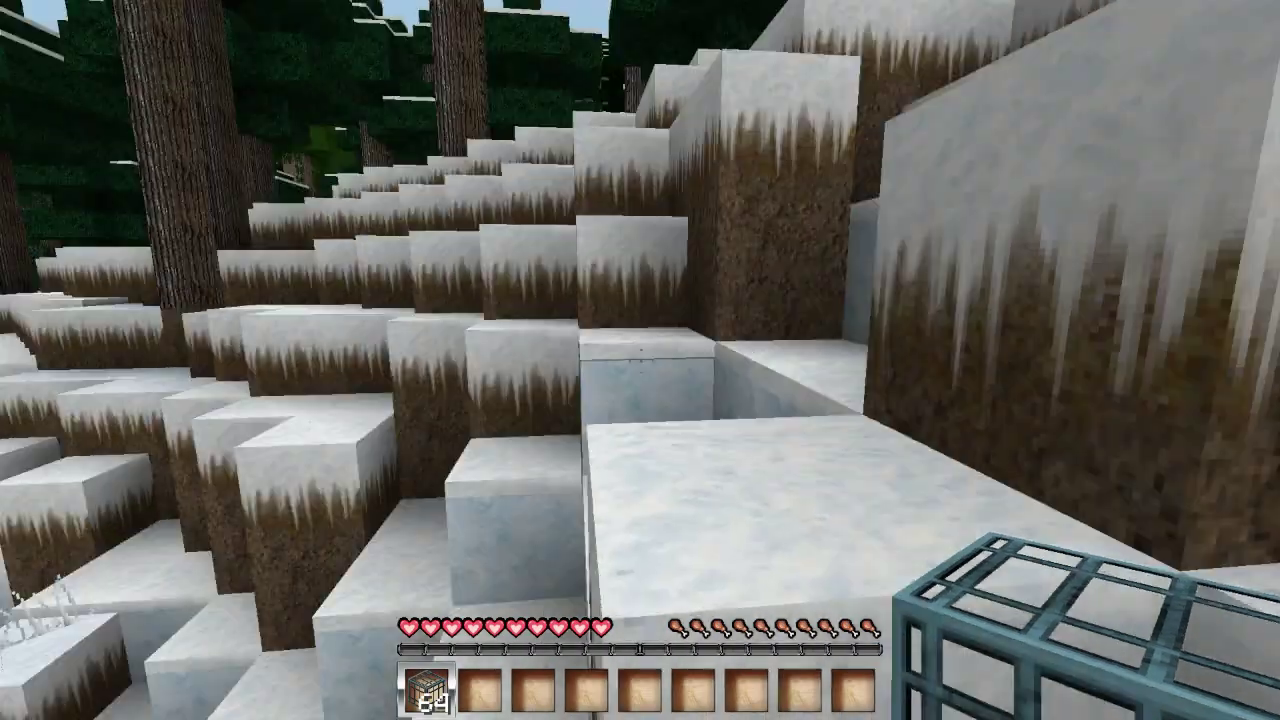
pyautogui.rightClick(640, 360)
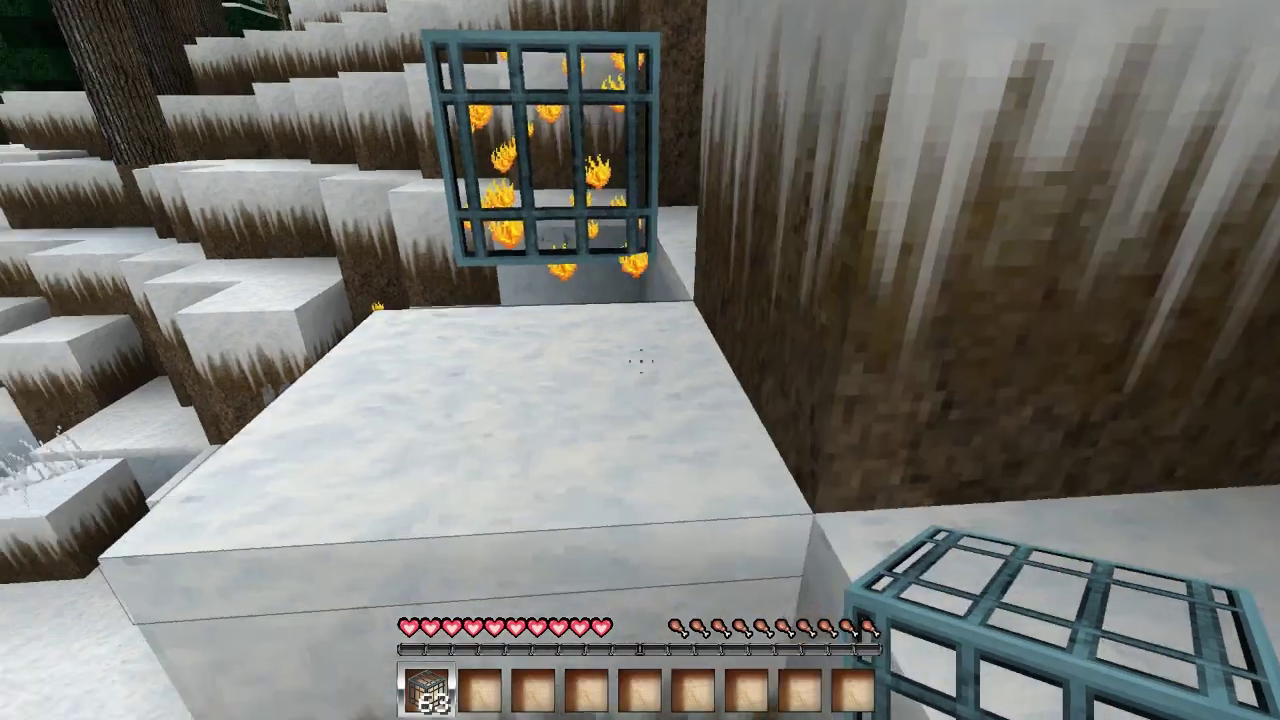
# - Switch the game to creative mode with TooManyItems and look through the creative inventory categories
pyautogui.press('e')
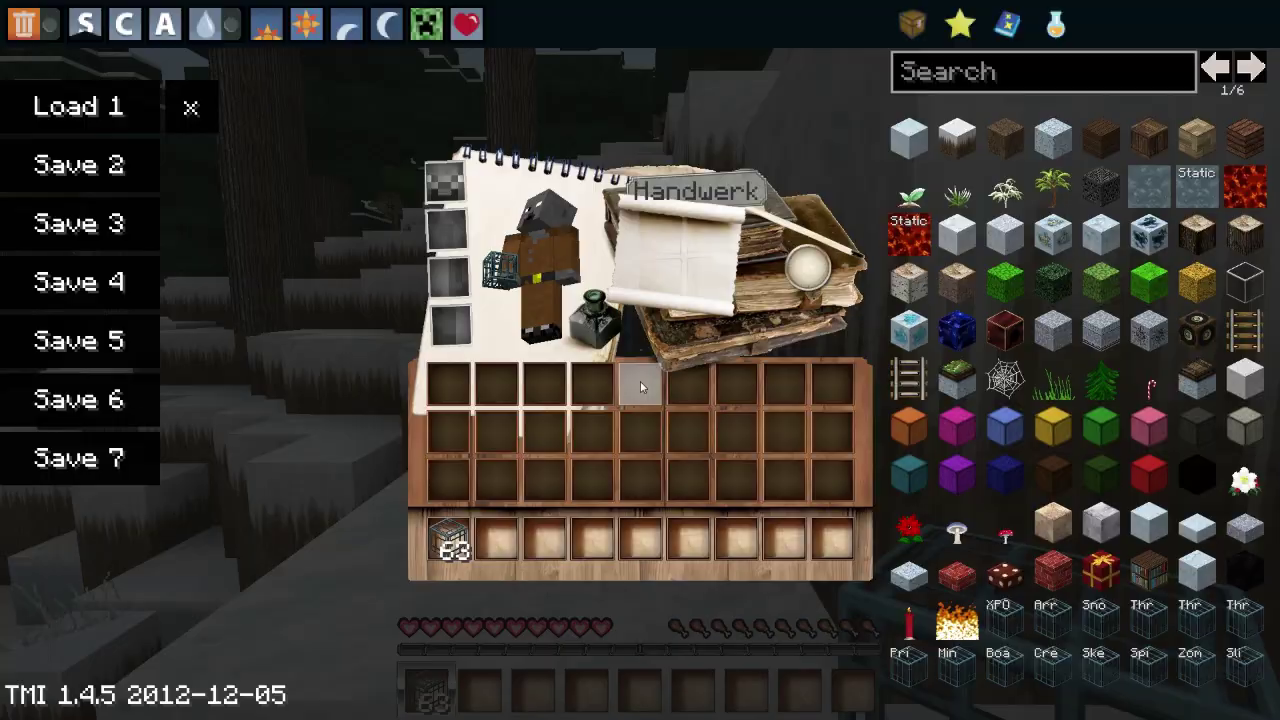
pyautogui.click(124, 30)
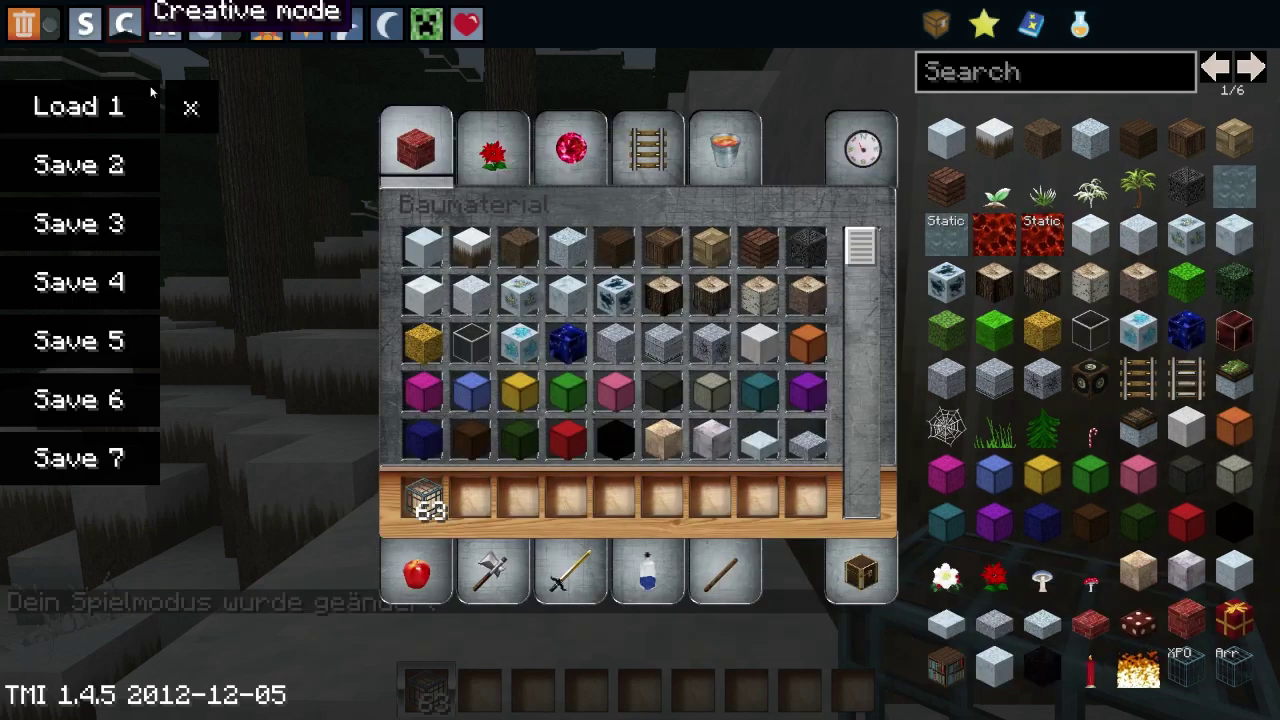
pyautogui.scroll(-3, 740, 345)
pyautogui.scroll(3, 745, 352)
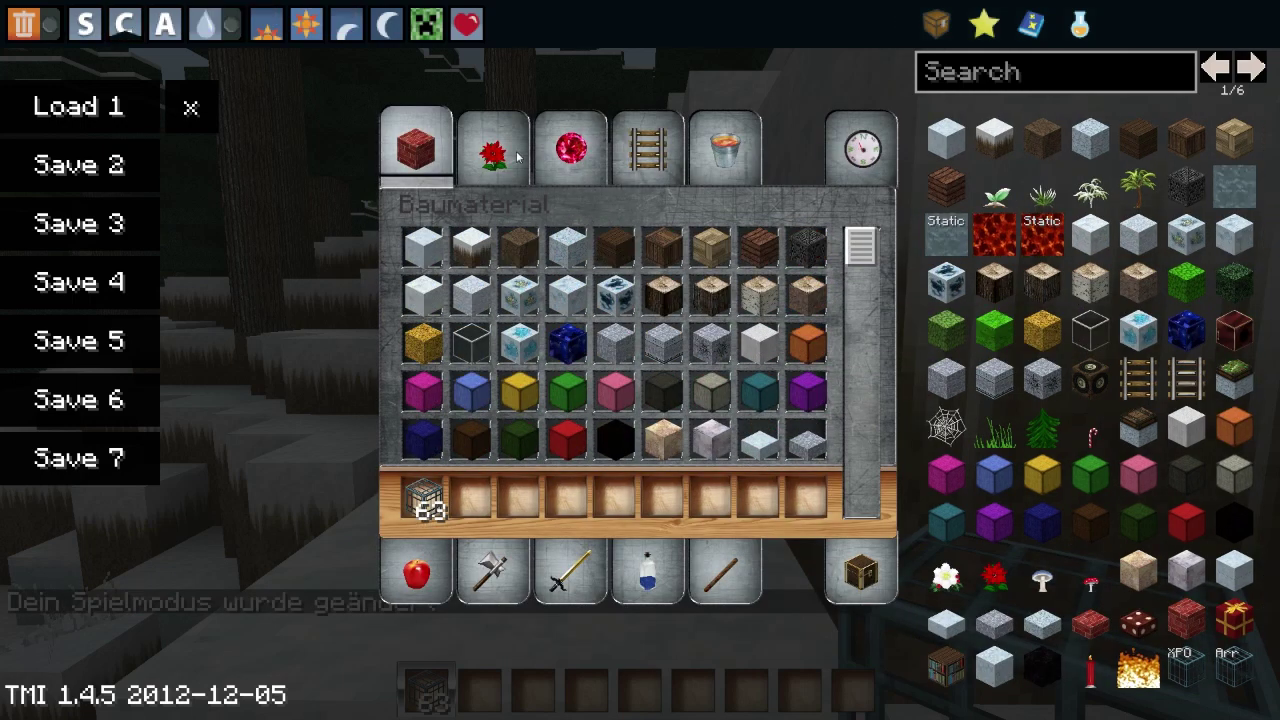
pyautogui.click(500, 152)
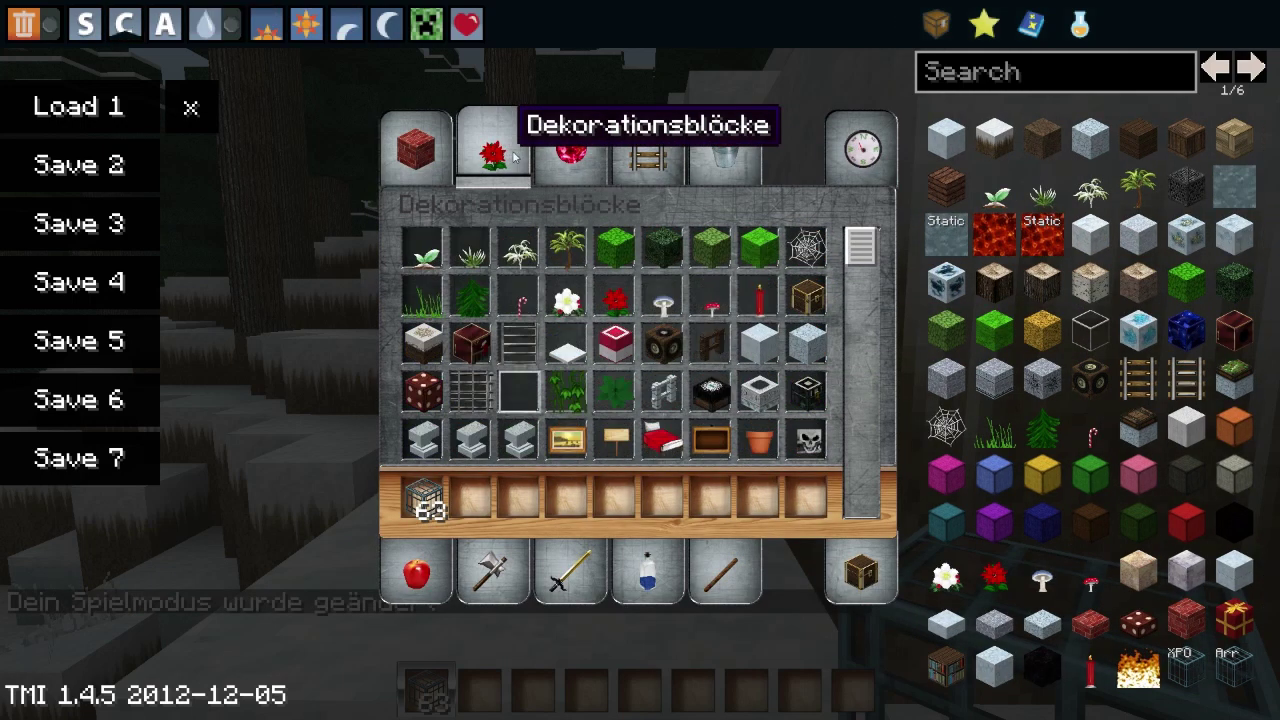
pyautogui.click(570, 150)
pyautogui.click(650, 150)
pyautogui.click(724, 150)
pyautogui.press('e')
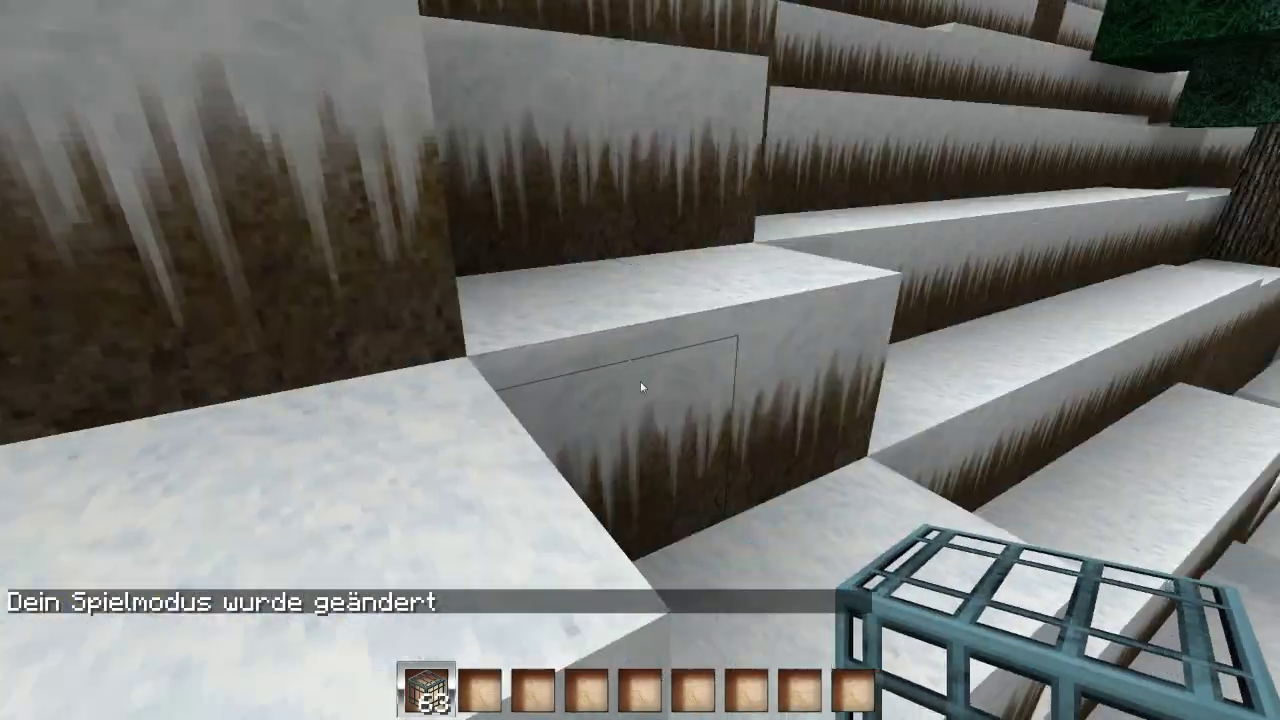
# - Switch the game to adventure mode from the TooManyItems overlay and return to the world
pyautogui.press('e')
pyautogui.click(150, 22)
pyautogui.press('e')
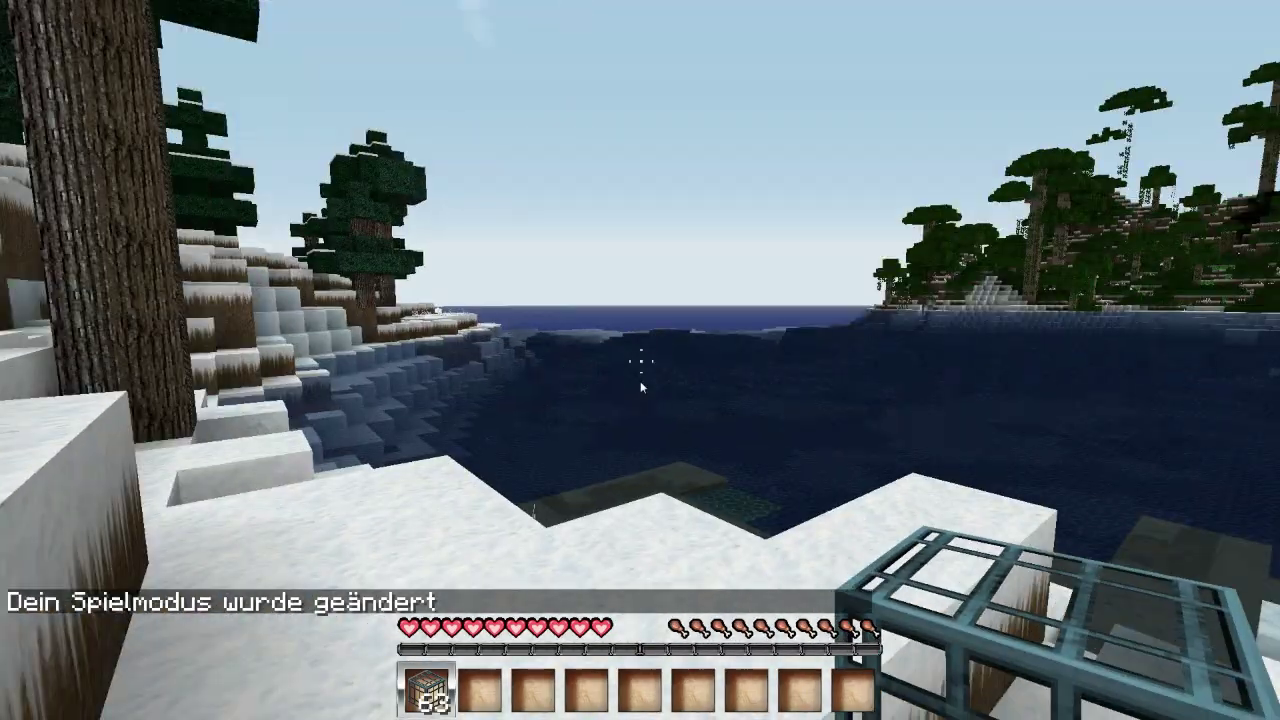
# - Switch the game to survival mode, toggle the creeper difficulty option twice, and return to the world
pyautogui.press('e')
pyautogui.click(85, 22)
pyautogui.click(426, 24)
pyautogui.click(426, 24)
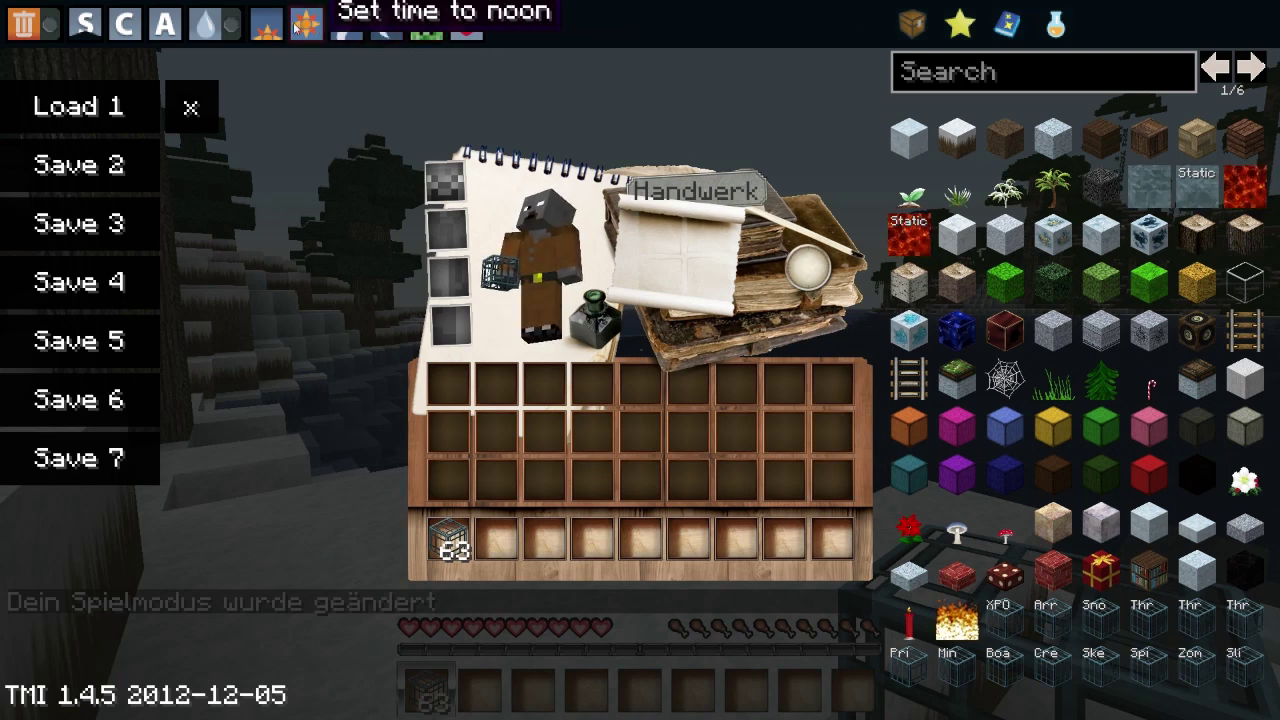
pyautogui.press('e')
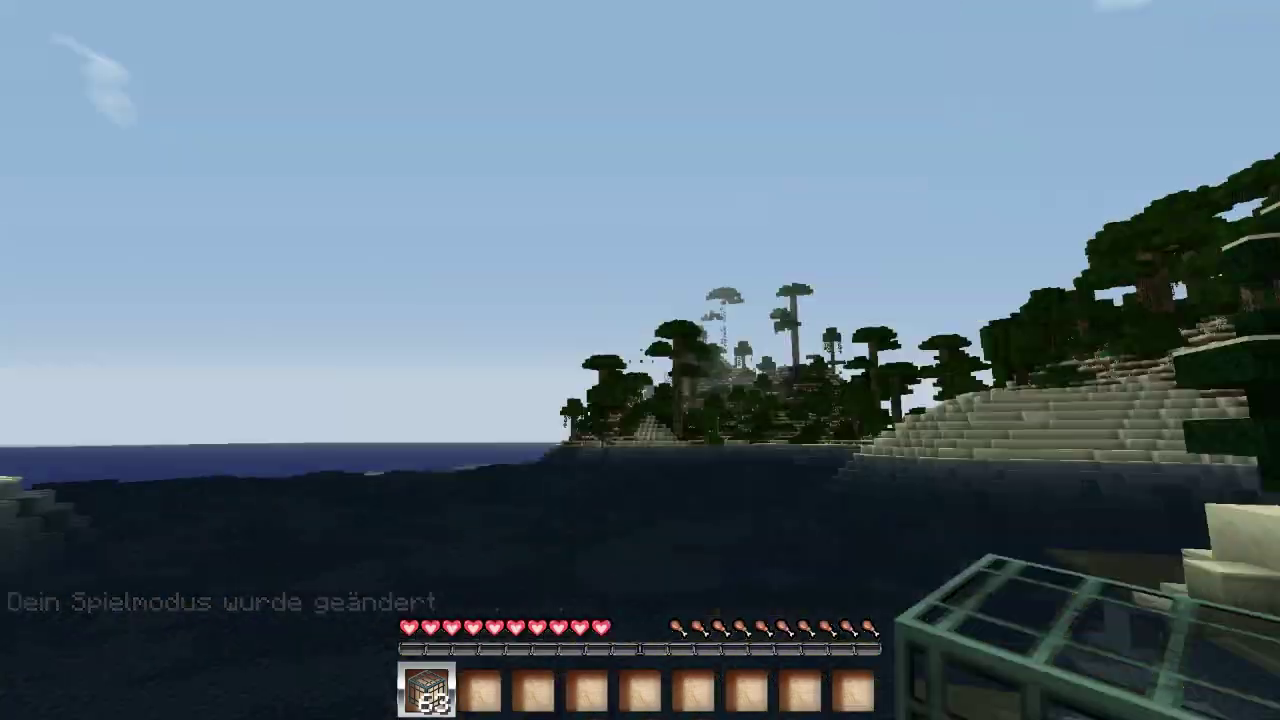
# - Reopen the inventory and view the second page of items and the favorites list
pyautogui.press('e')
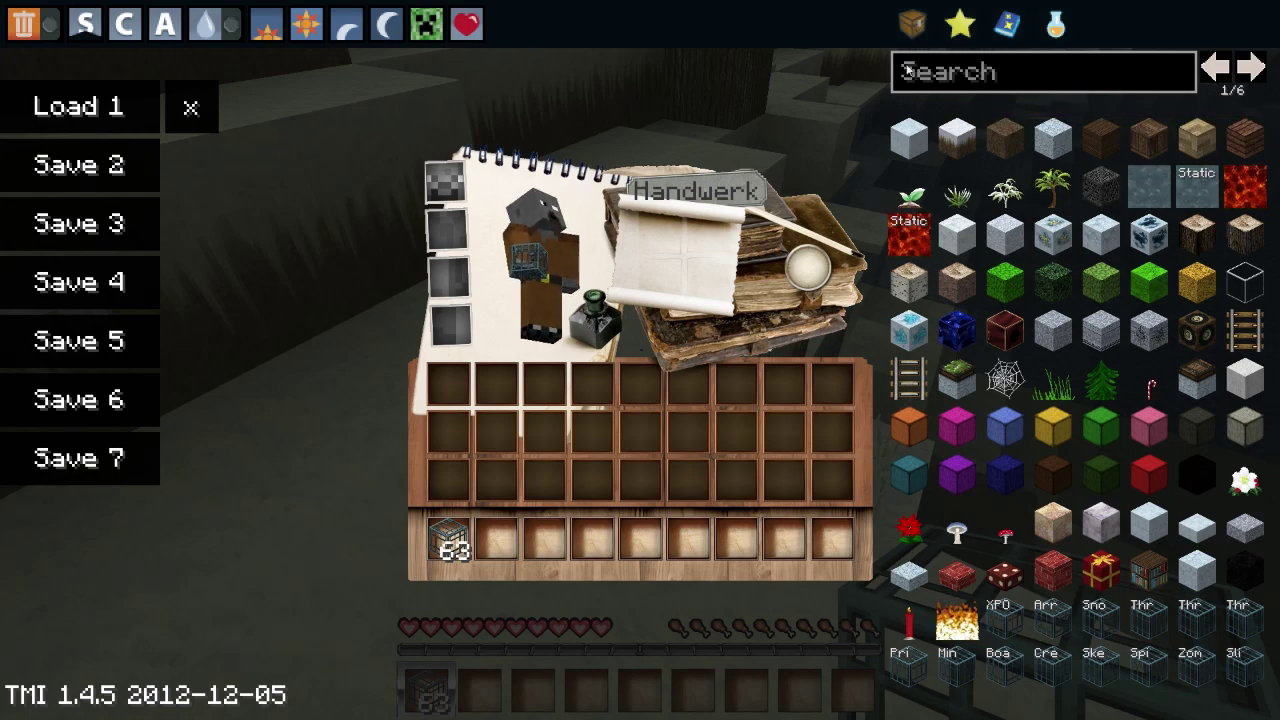
pyautogui.click(1250, 78)
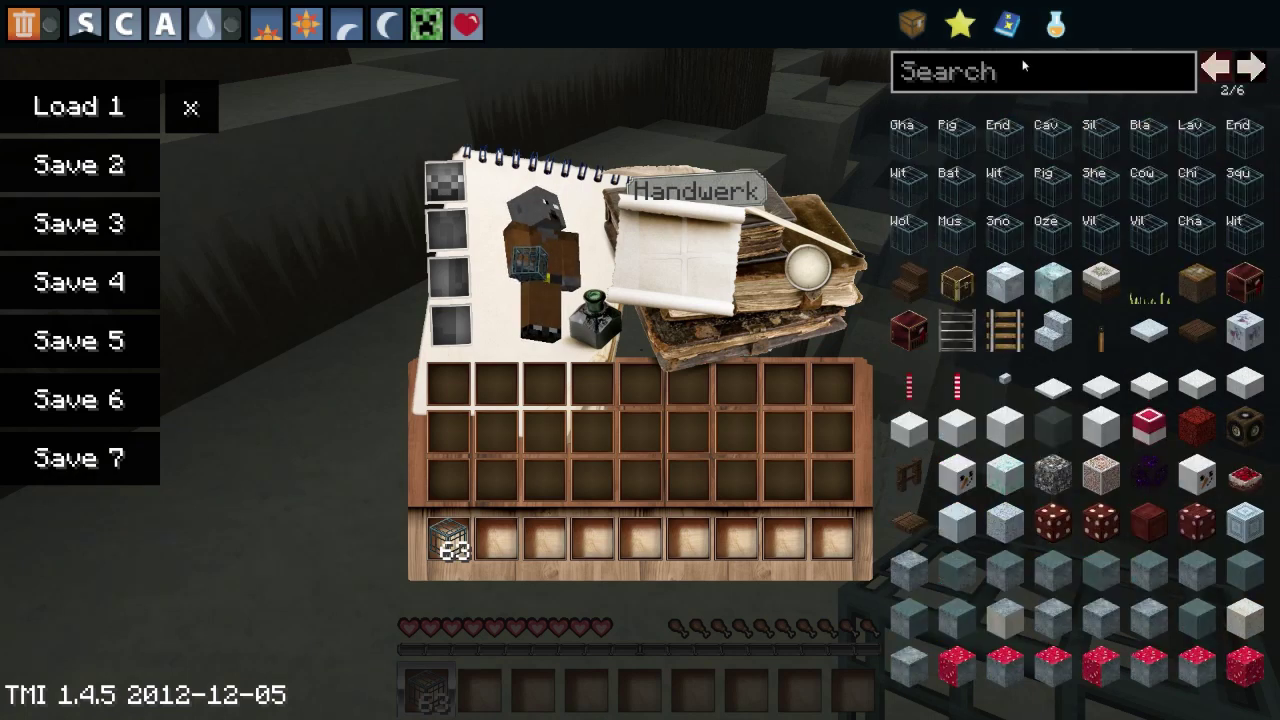
pyautogui.click(959, 25)
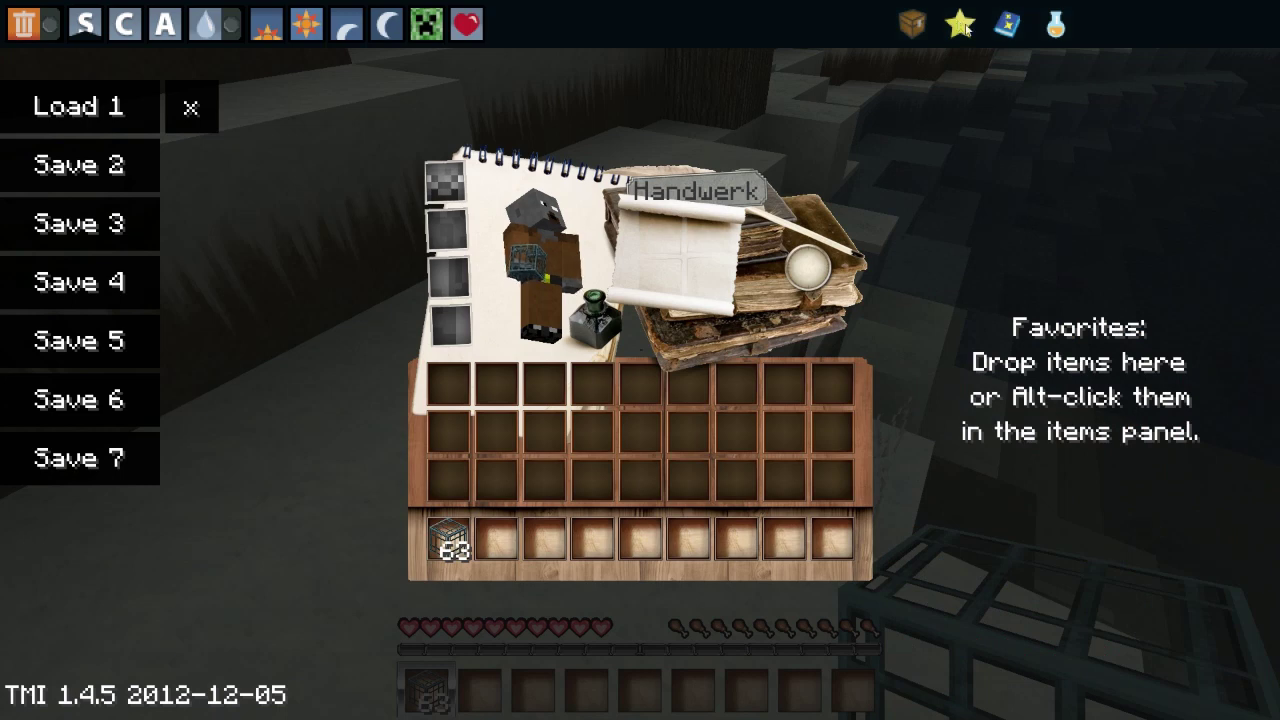
# - Open the TooManyItems enchanting panel and set Effizienz and Behutsamkeit to 10 for the diamond pickaxe
pyautogui.click(1005, 24)
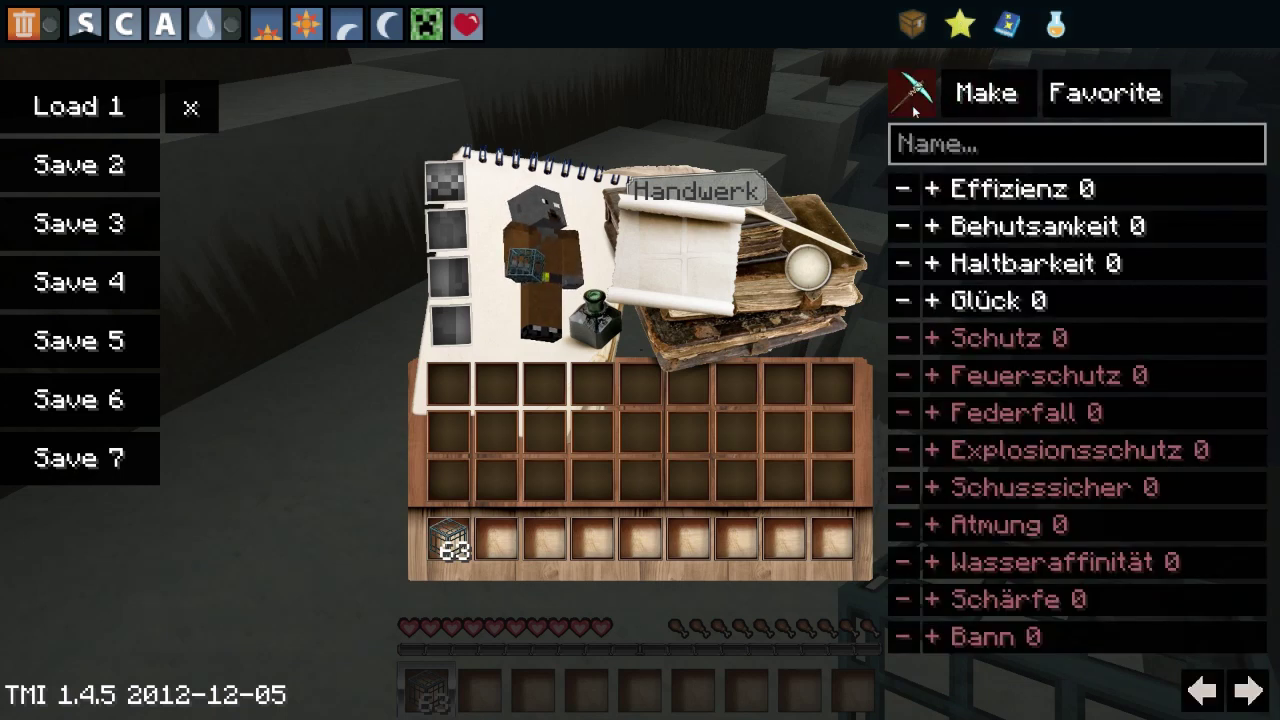
pyautogui.click(933, 190)
pyautogui.click(933, 190)
pyautogui.click(933, 190)
pyautogui.click(933, 226)
pyautogui.tripleClick(933, 226)
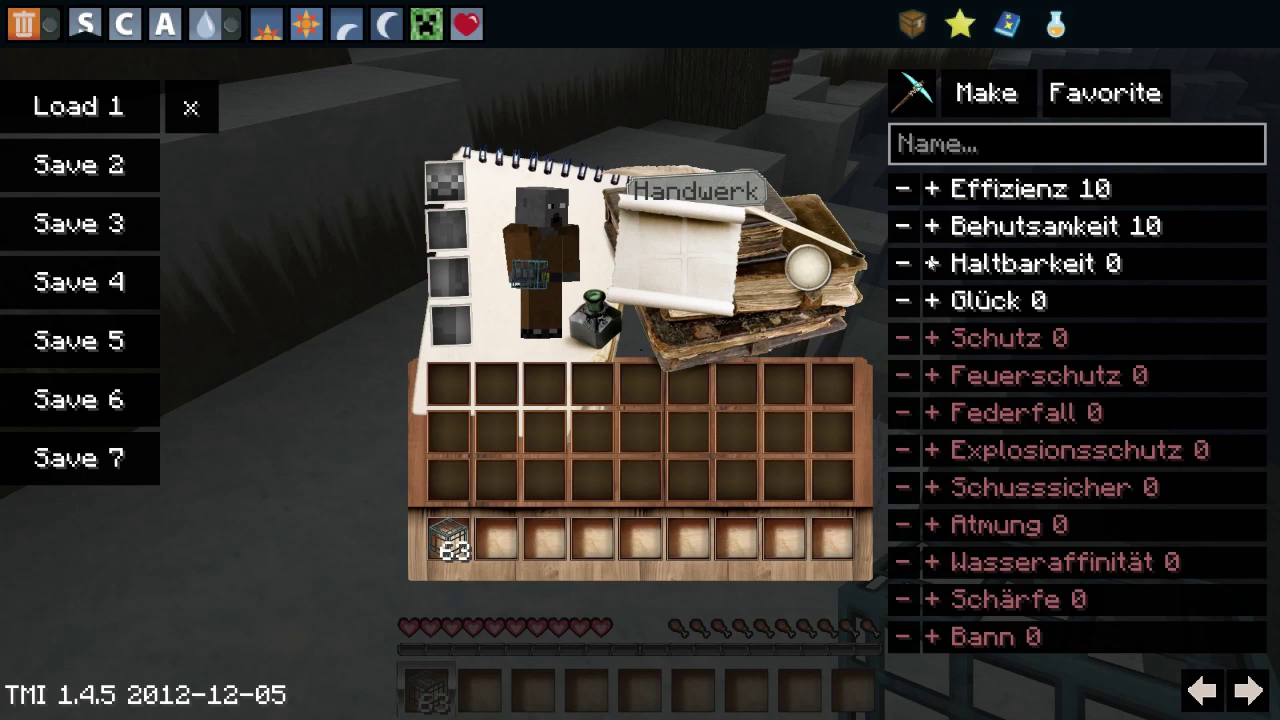
# - Raise the pickaxe's Haltbarkeit enchantment to level 9
pyautogui.click(933, 263)
pyautogui.click(933, 263)
pyautogui.click(933, 263)
pyautogui.click(933, 263)
pyautogui.doubleClick(933, 263)
pyautogui.click(933, 263)
pyautogui.click(933, 263)
pyautogui.click(933, 263)
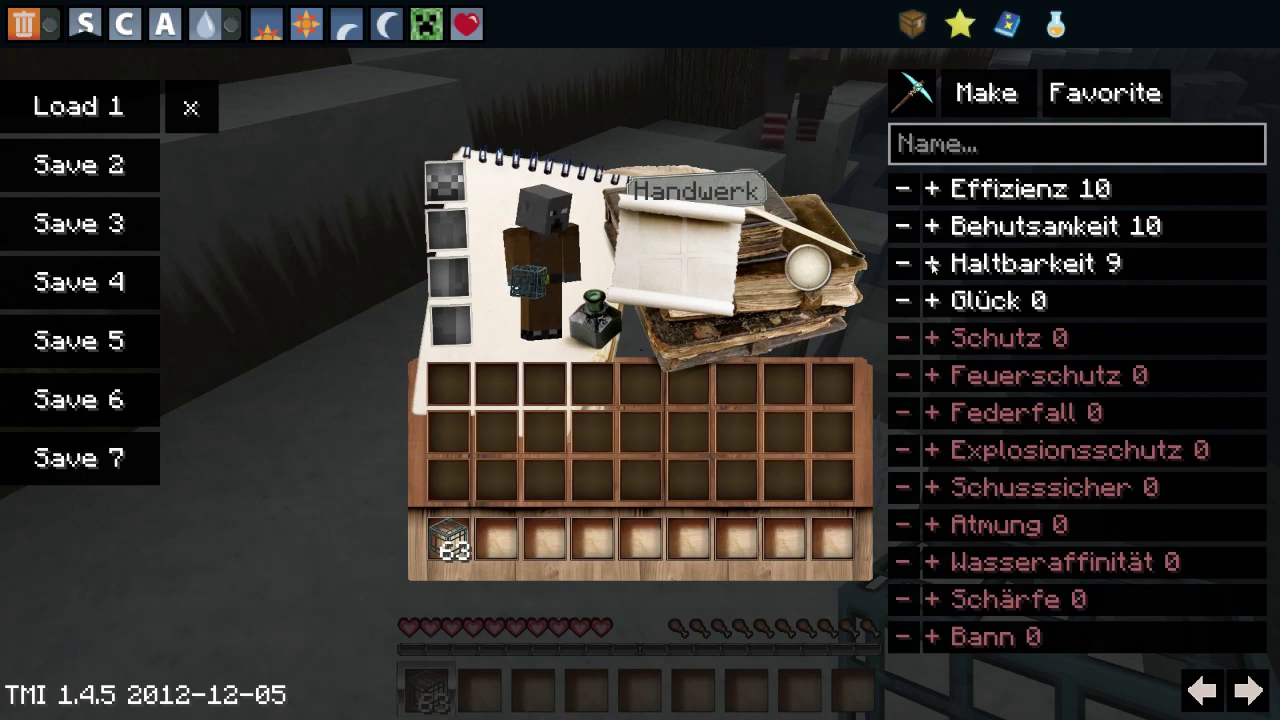